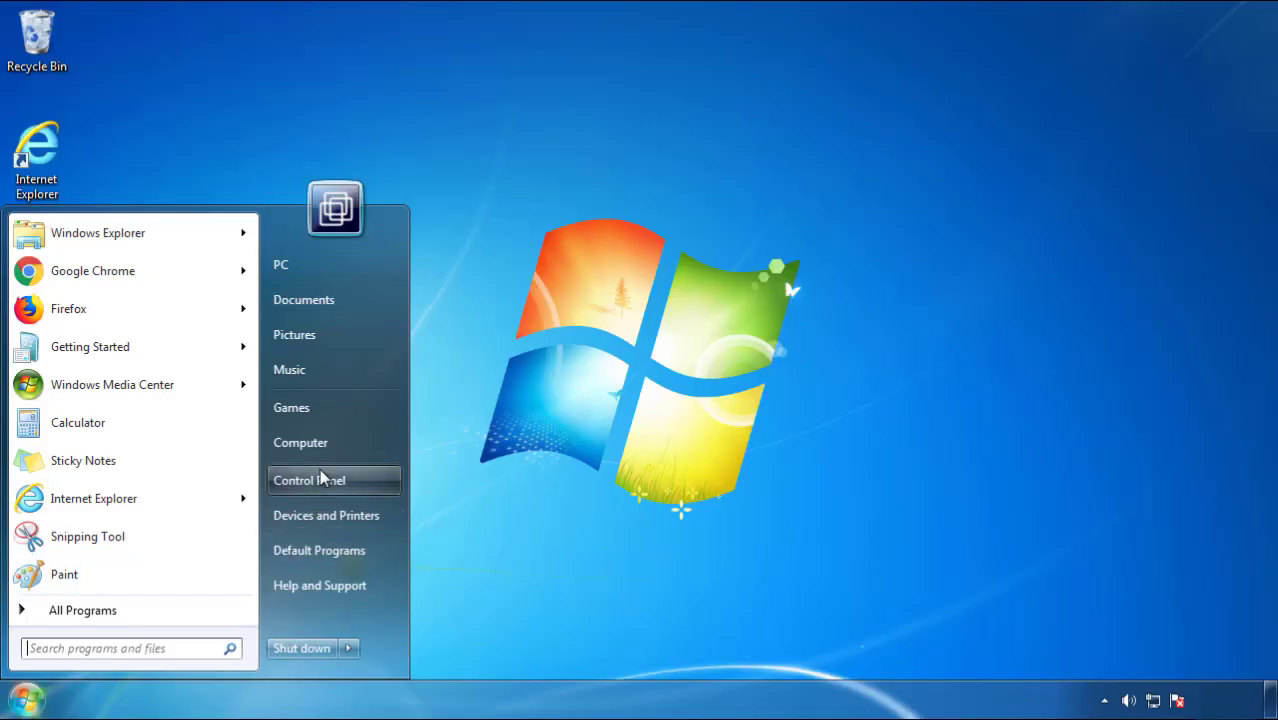
Open Programs and Features and sort installed programs newest first by install date
left_click(320, 476)
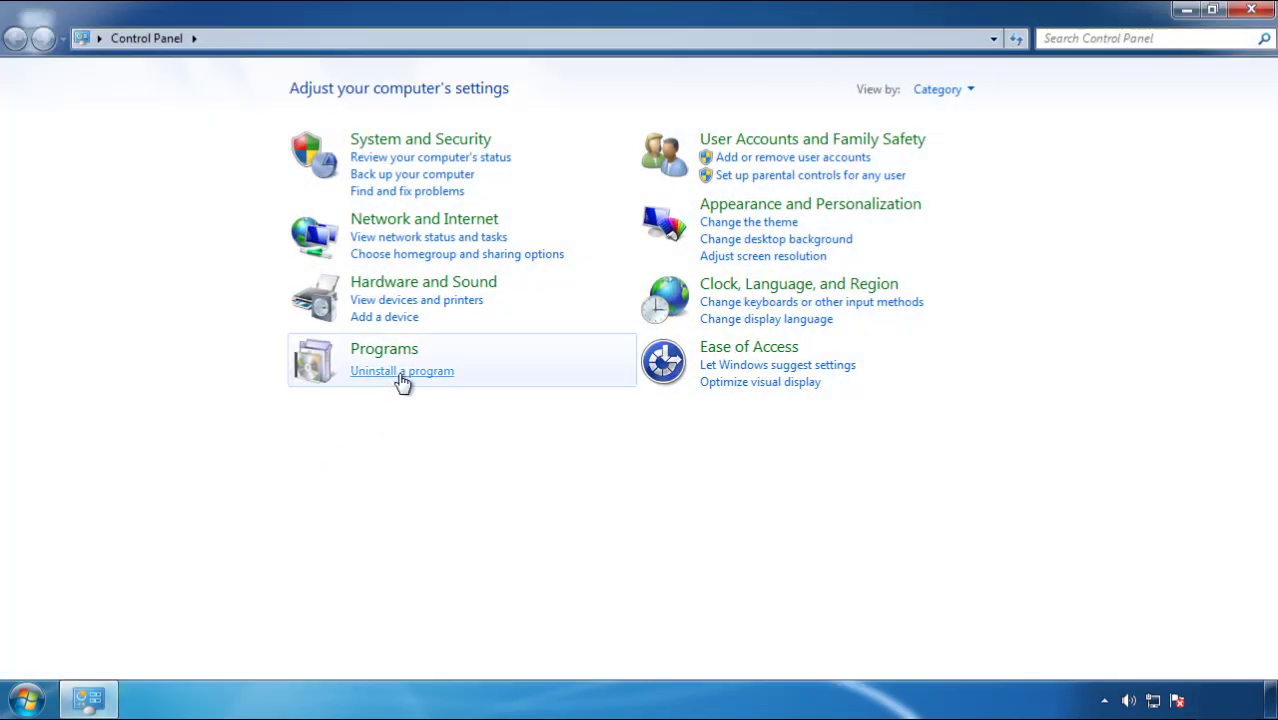
left_click(400, 380)
left_click(752, 190)
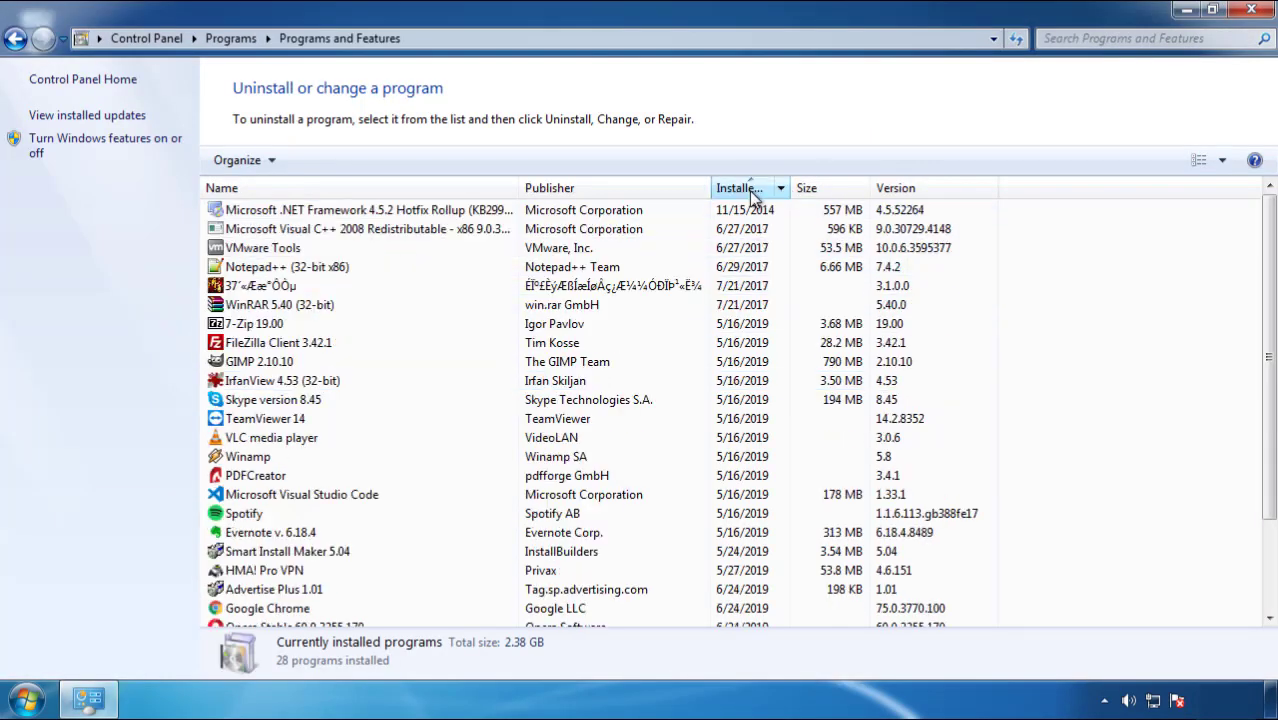
left_click(750, 190)
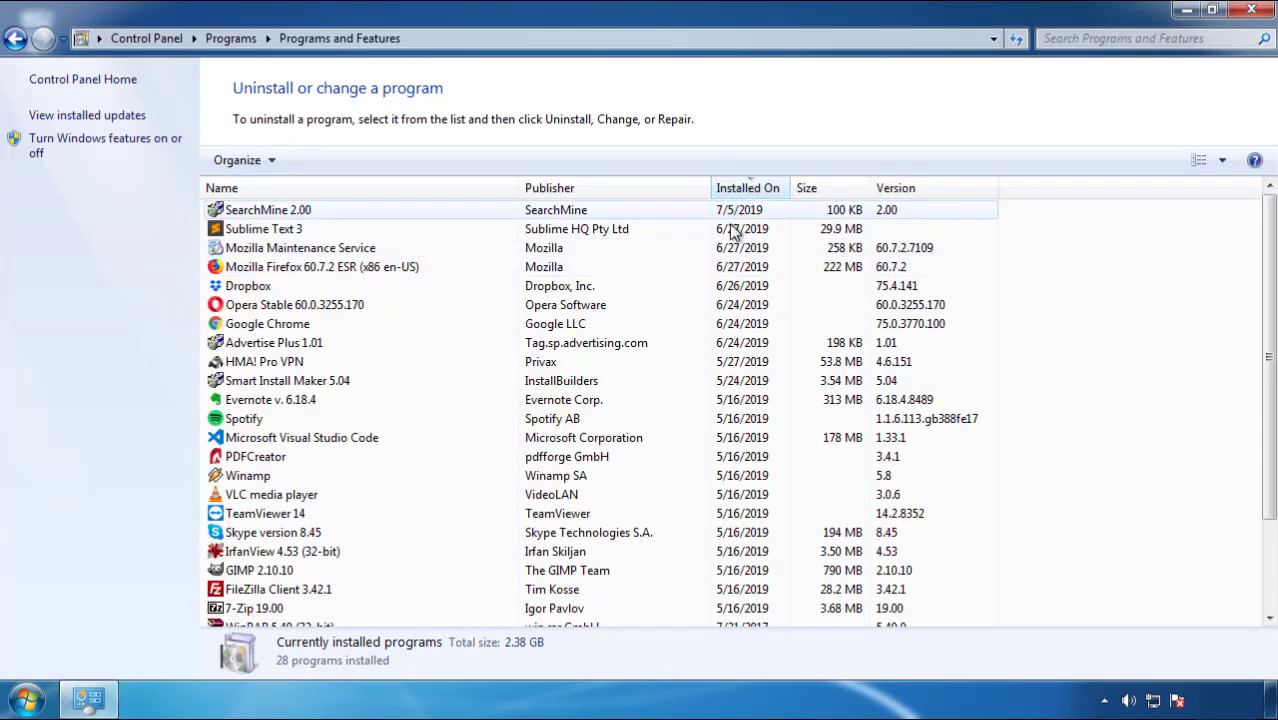
Uninstall SearchMine 2.00 and confirm its removal
left_click(268, 212)
left_click(318, 160)
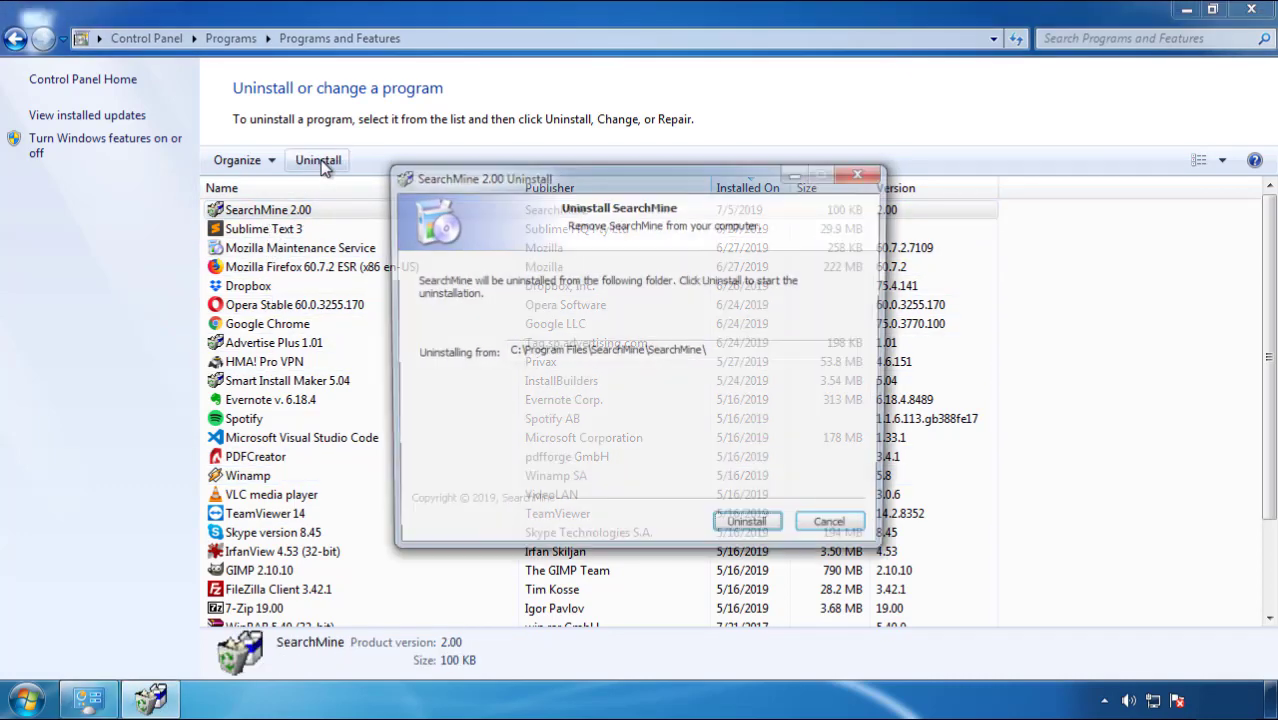
left_click(745, 529)
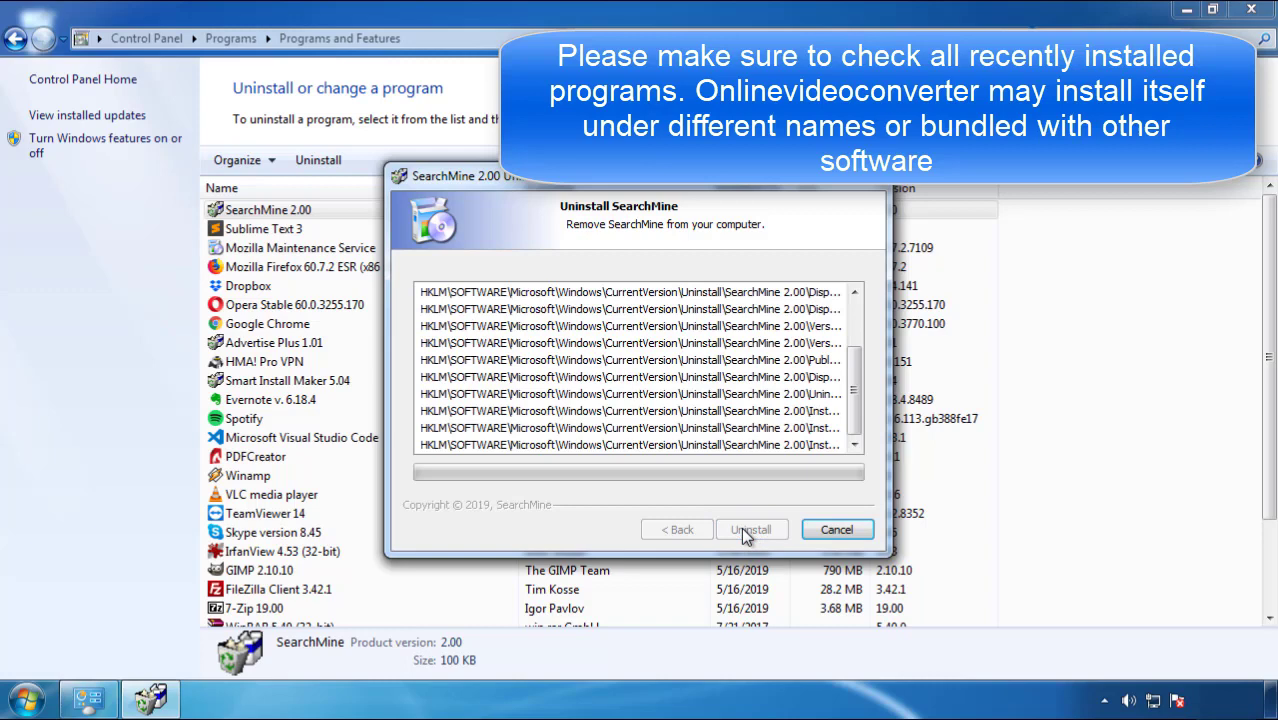
left_click(741, 527)
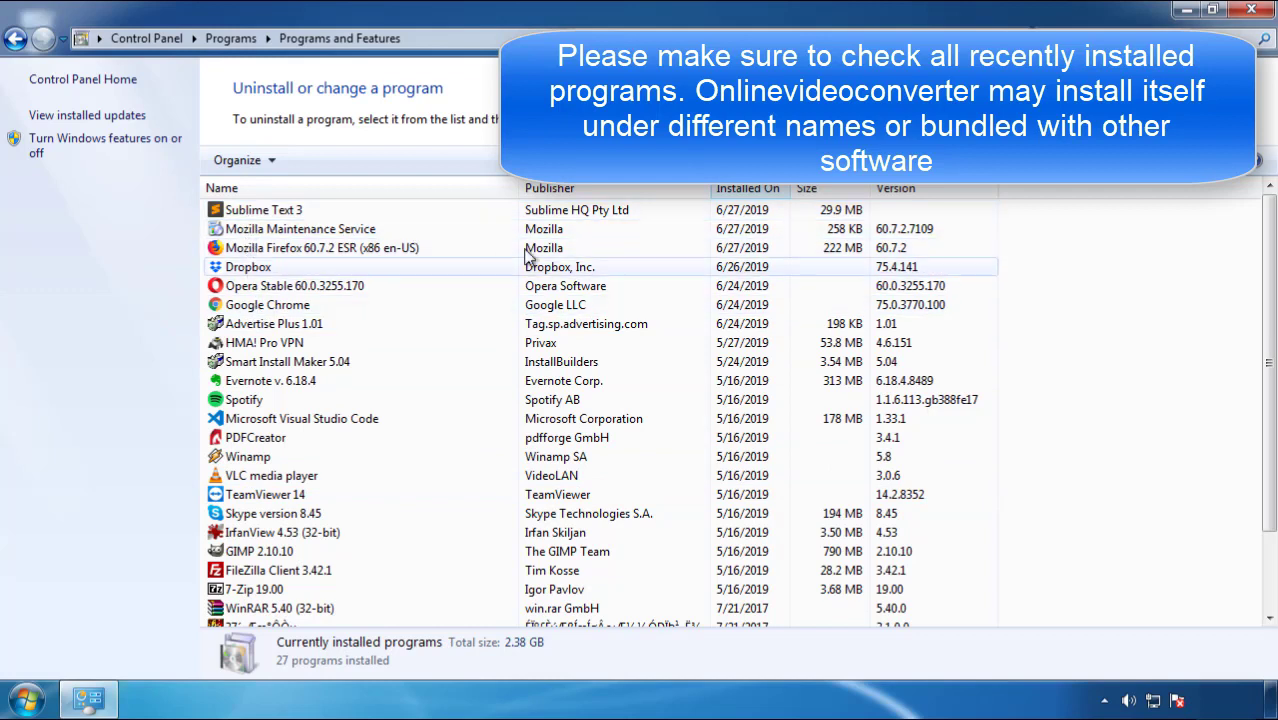
Close the programs list and restart Windows from the Start menu
left_click(1255, 12)
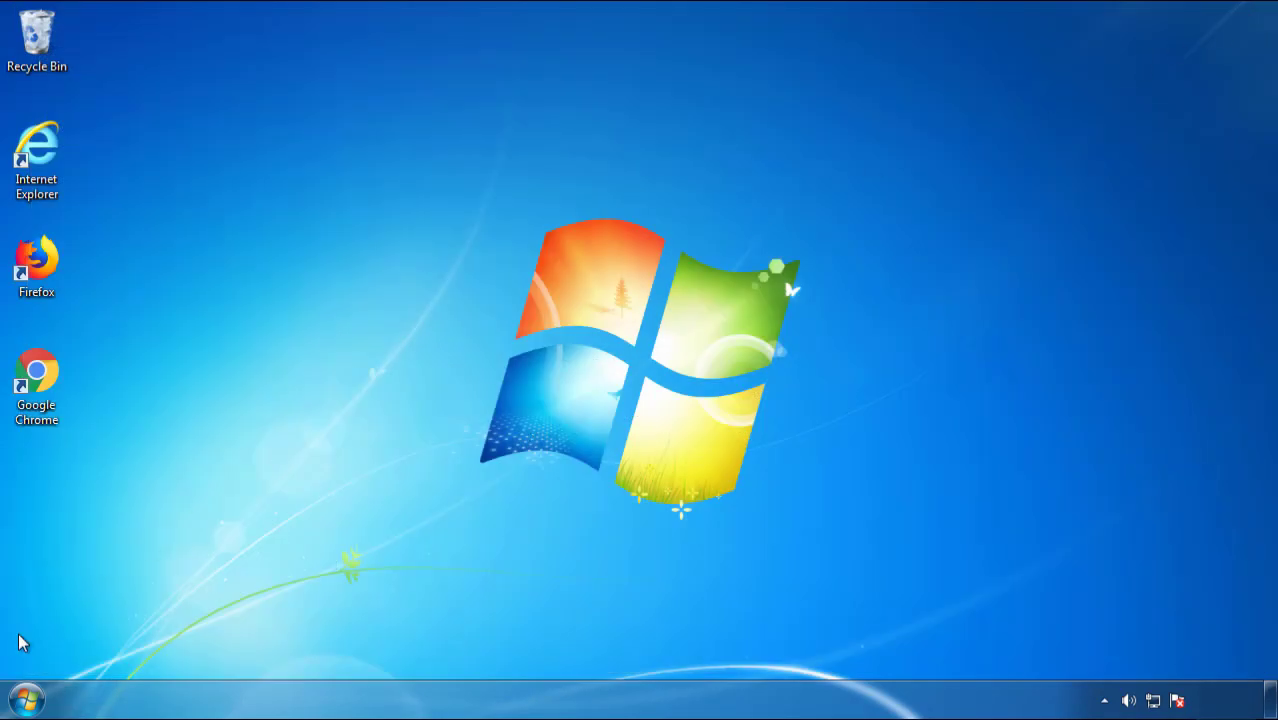
left_click(22, 700)
left_click(348, 648)
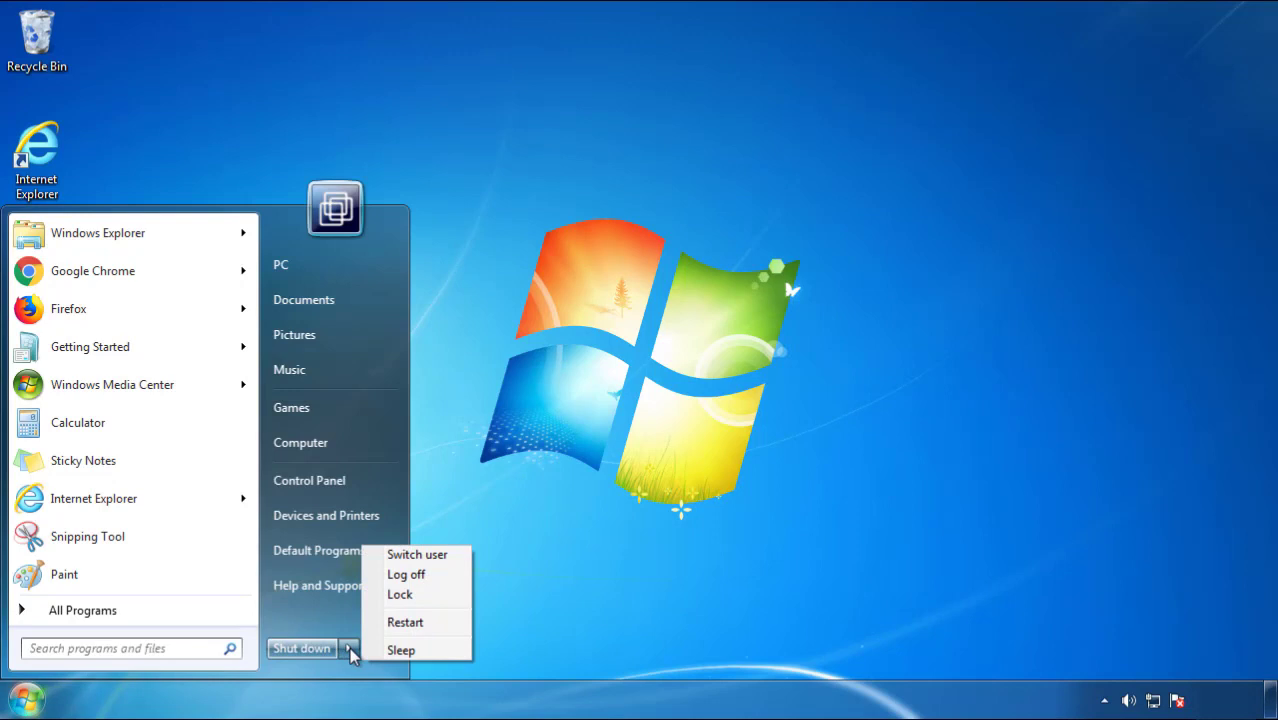
left_click(662, 590)
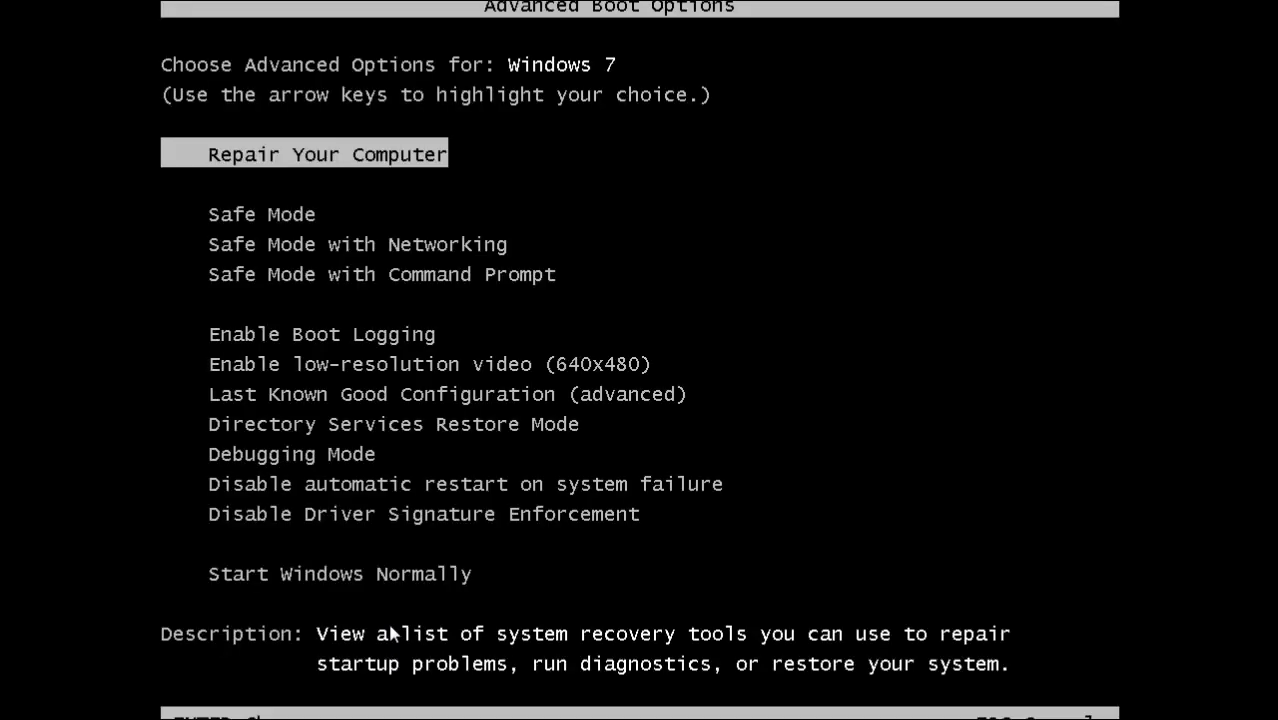
Boot into Safe Mode and launch Firefox, declining the default-browser prompt
key("Down")
key("Return")
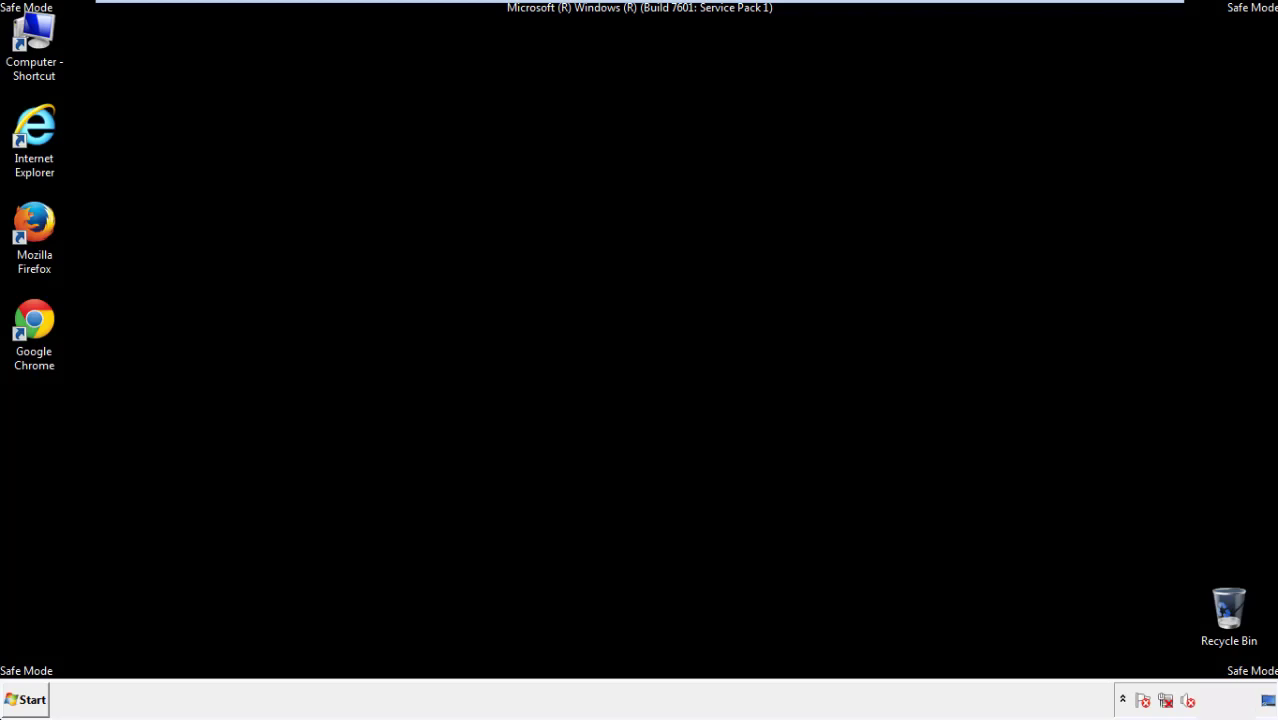
double_click(46, 233)
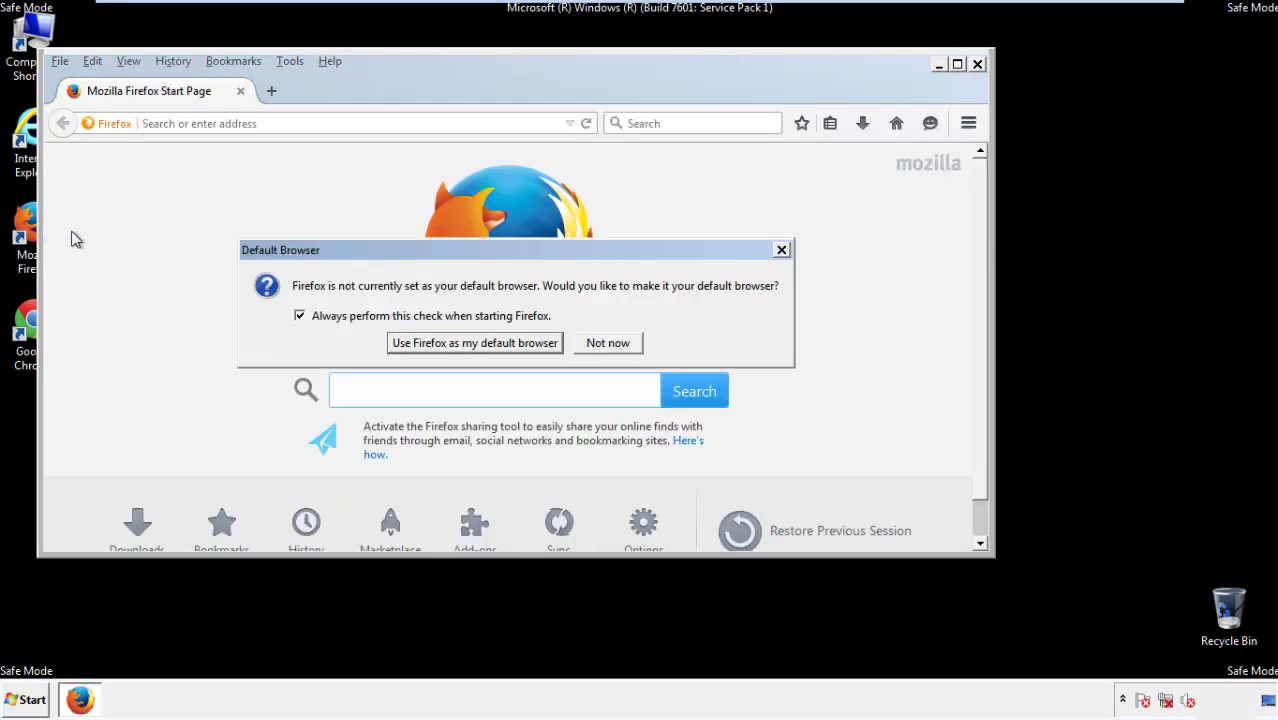
left_click(614, 343)
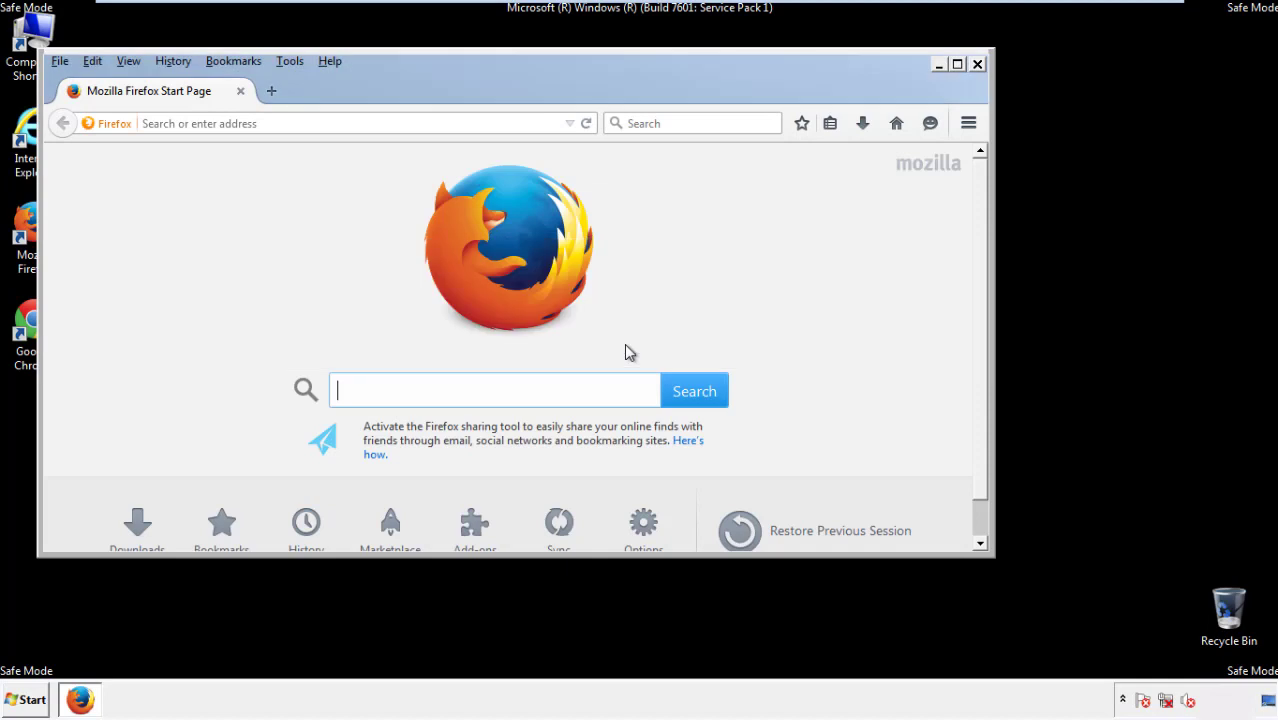
Toggle Firefox's Menu Bar off and back on from the toolbar context menu
right_click(390, 85)
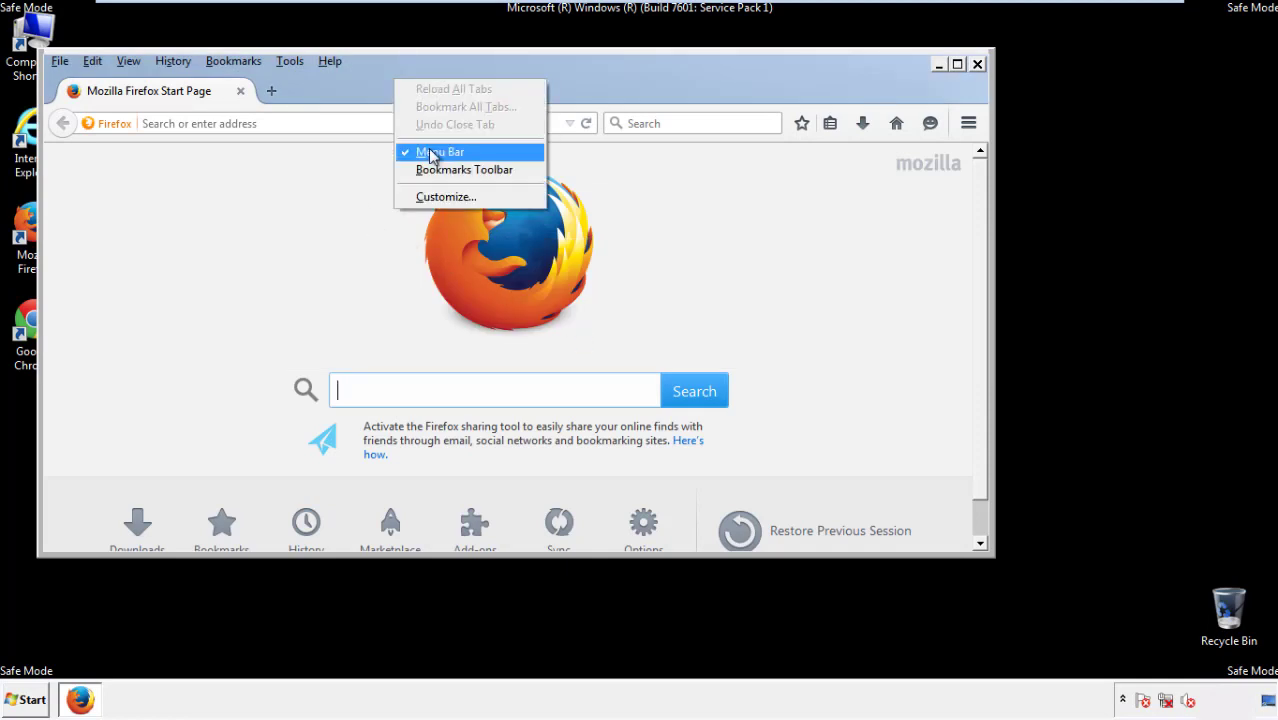
left_click(428, 150)
right_click(405, 86)
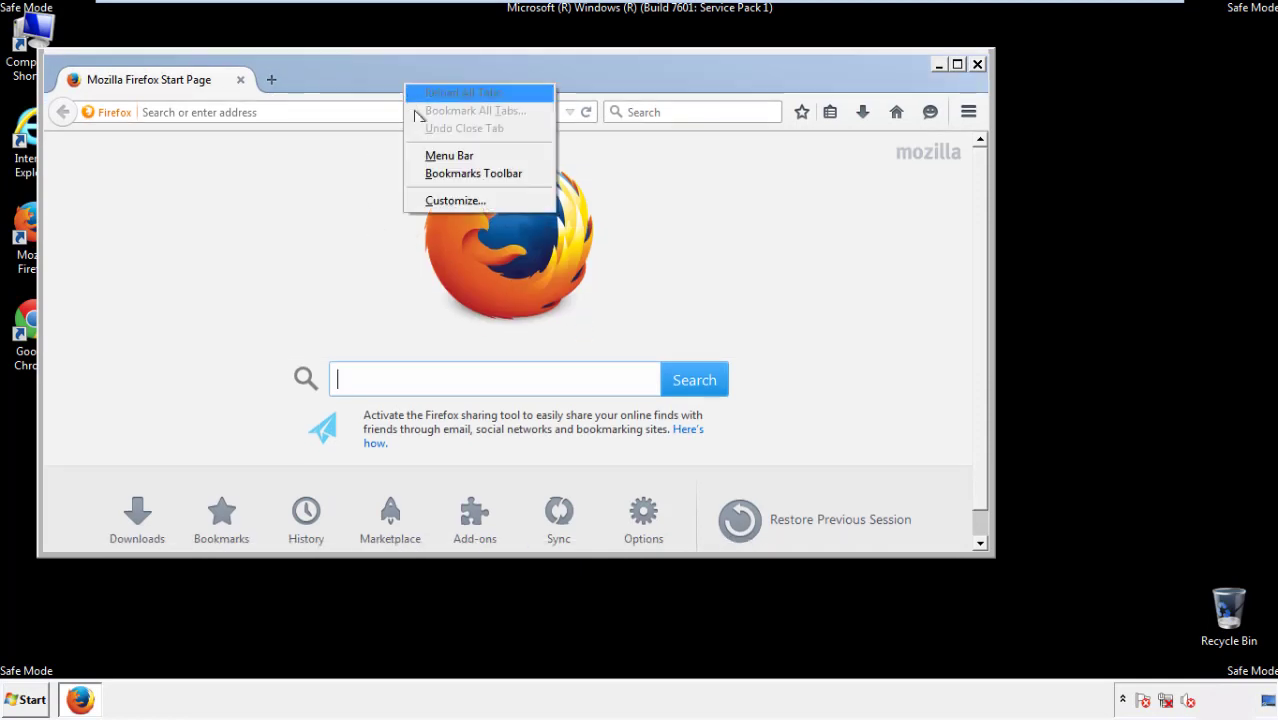
left_click(430, 157)
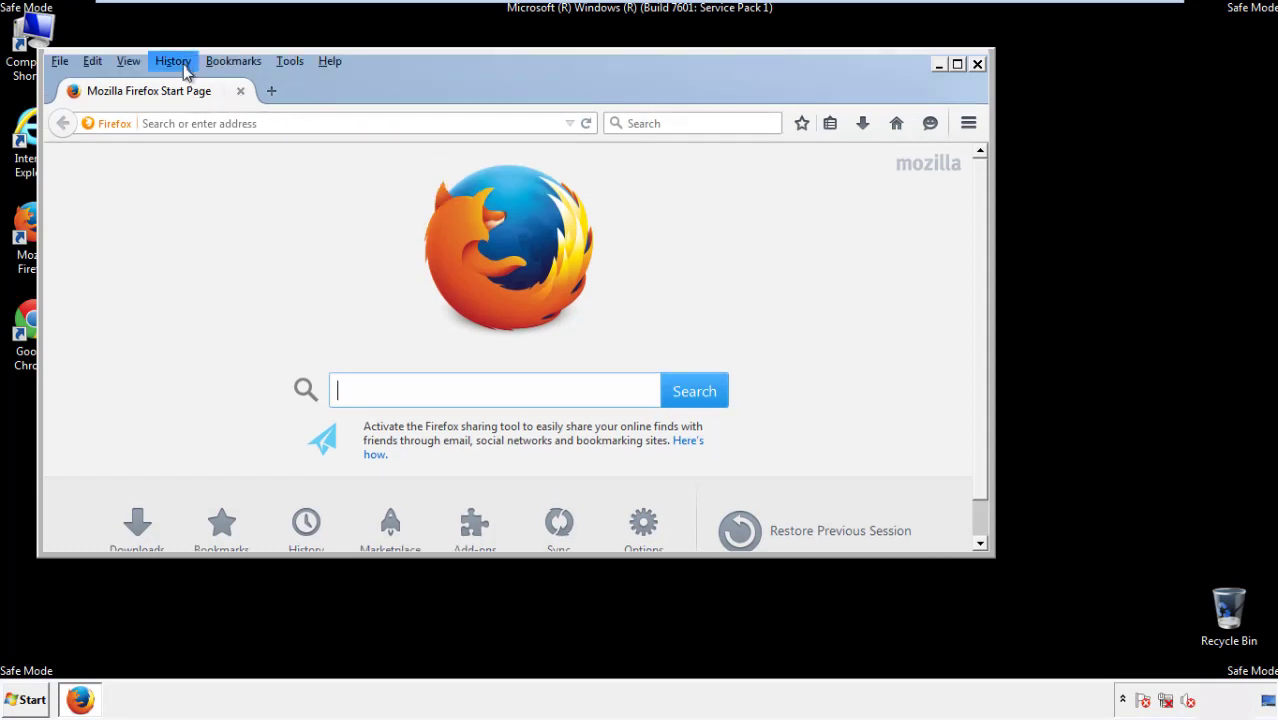
Set Clear Recent History to Everything, ticking Offline Website Data and Site Preferences
left_click(180, 63)
left_click(195, 100)
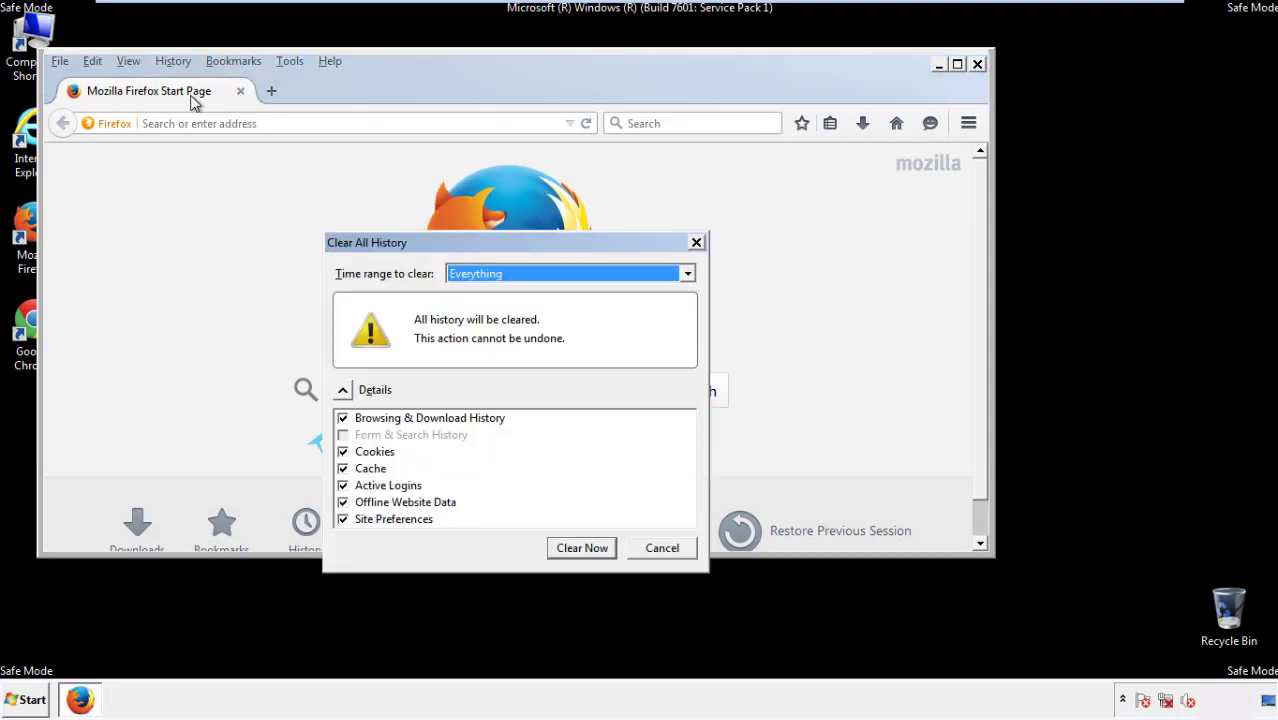
left_click(475, 278)
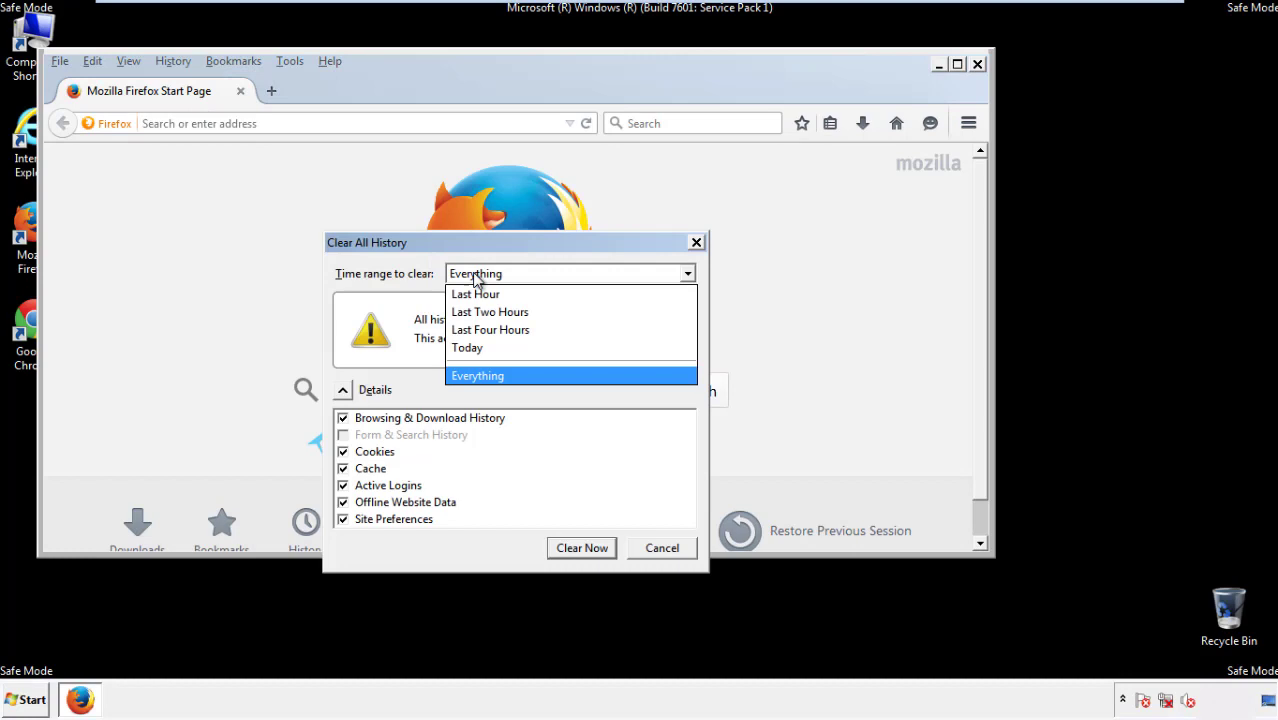
left_click(480, 374)
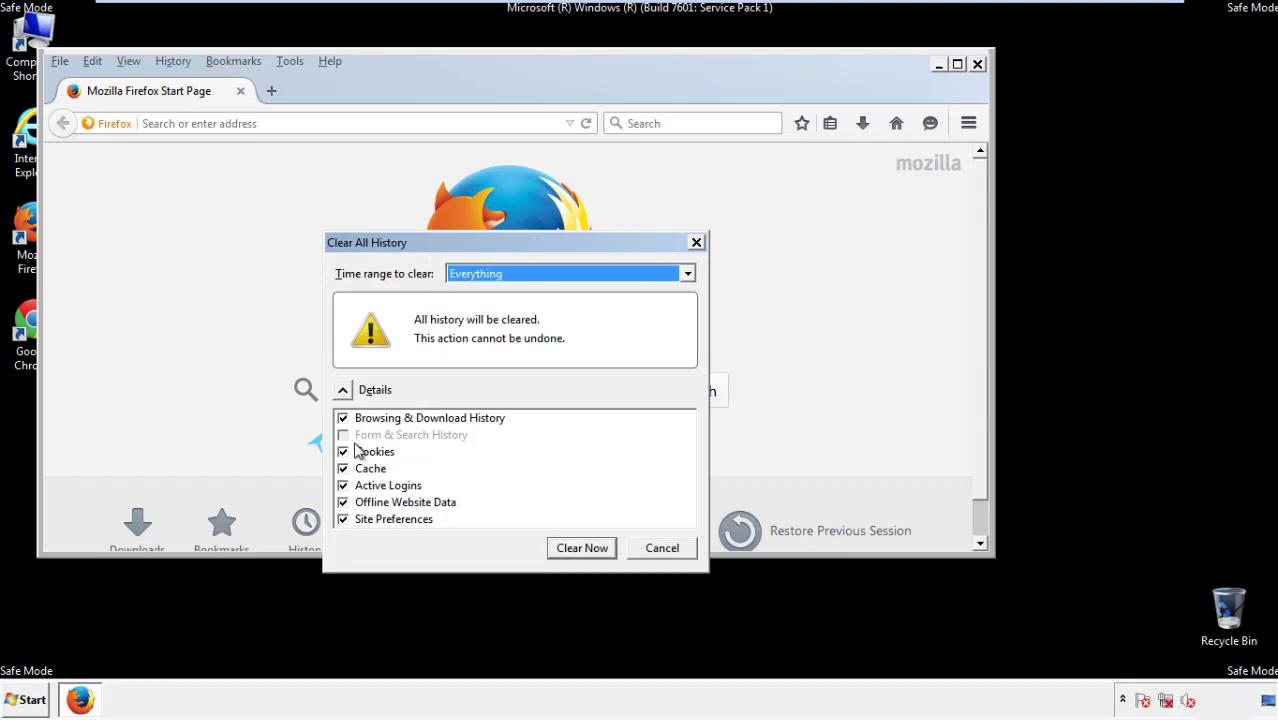
left_click(342, 502)
left_click(343, 519)
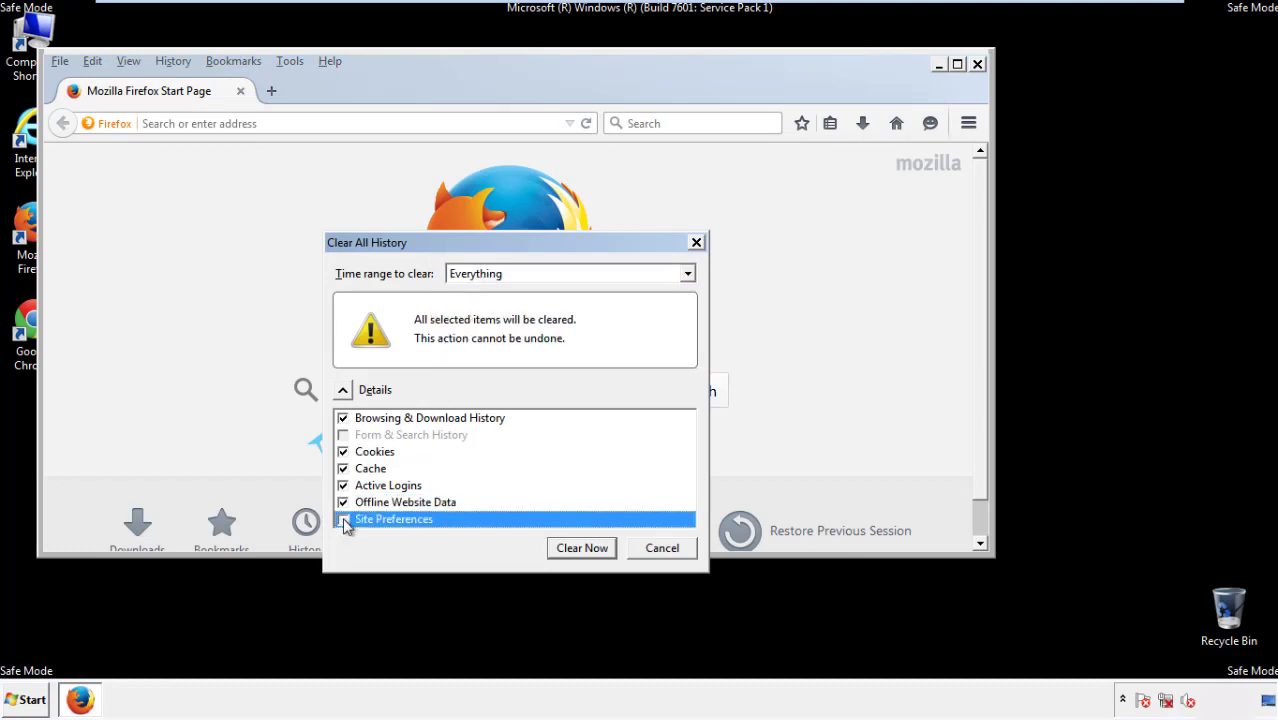
Clear the Firefox history, then refresh Firefox from Troubleshooting Information
left_click(580, 550)
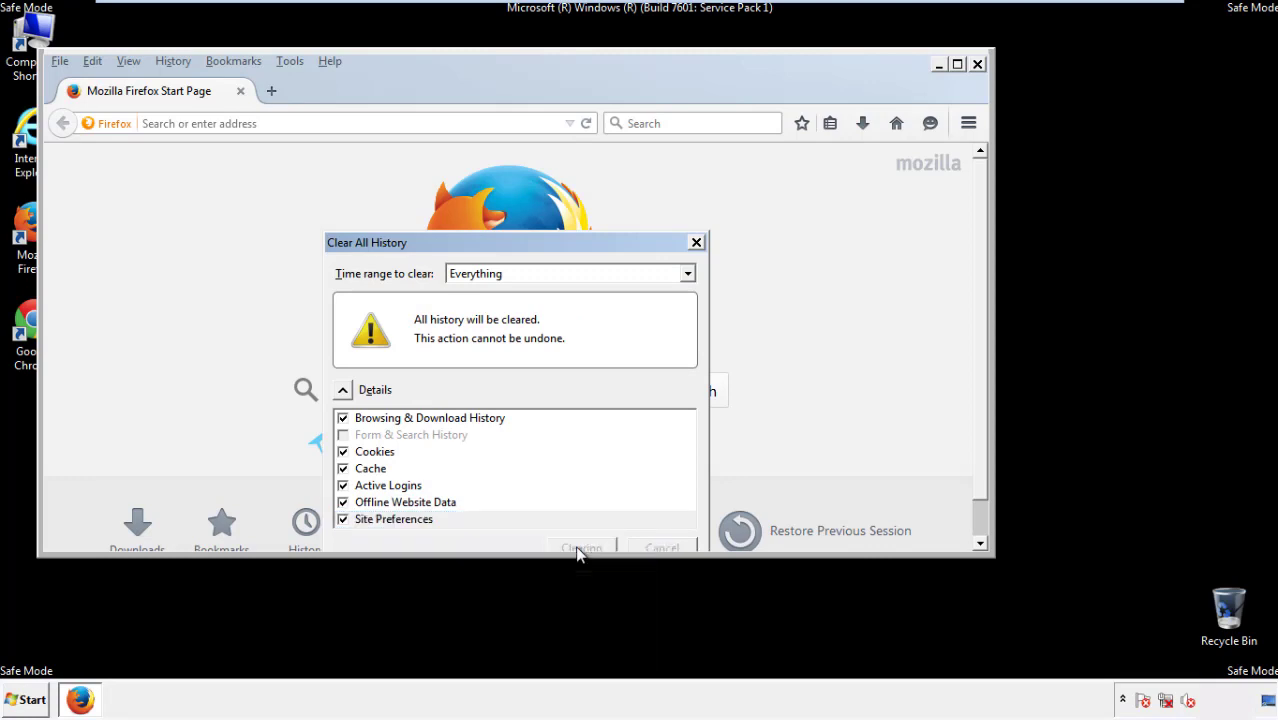
left_click(330, 61)
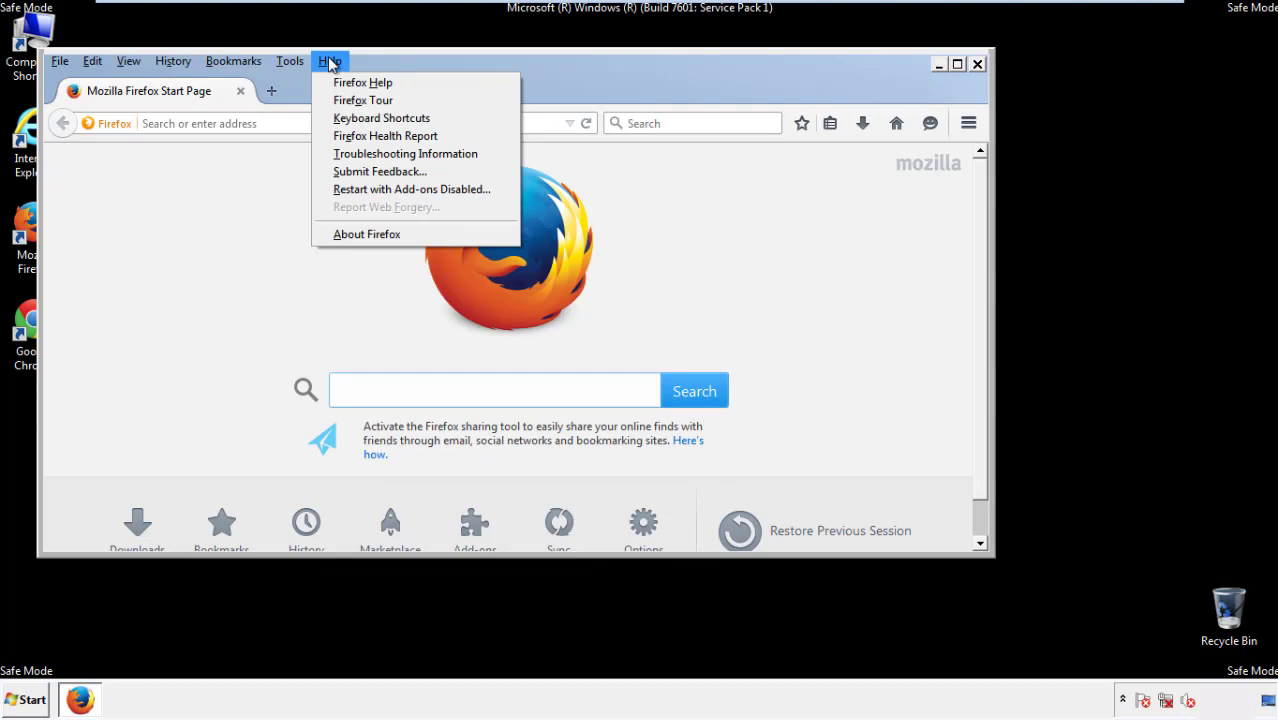
left_click(369, 153)
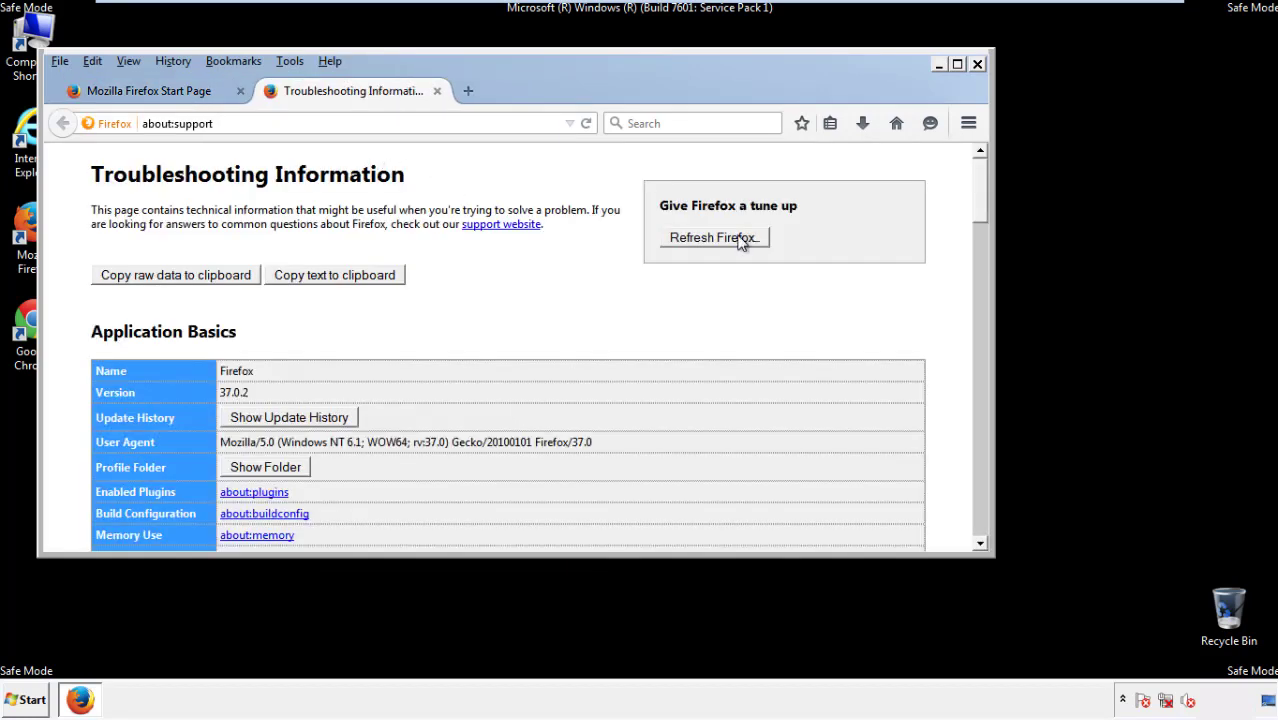
left_click(741, 243)
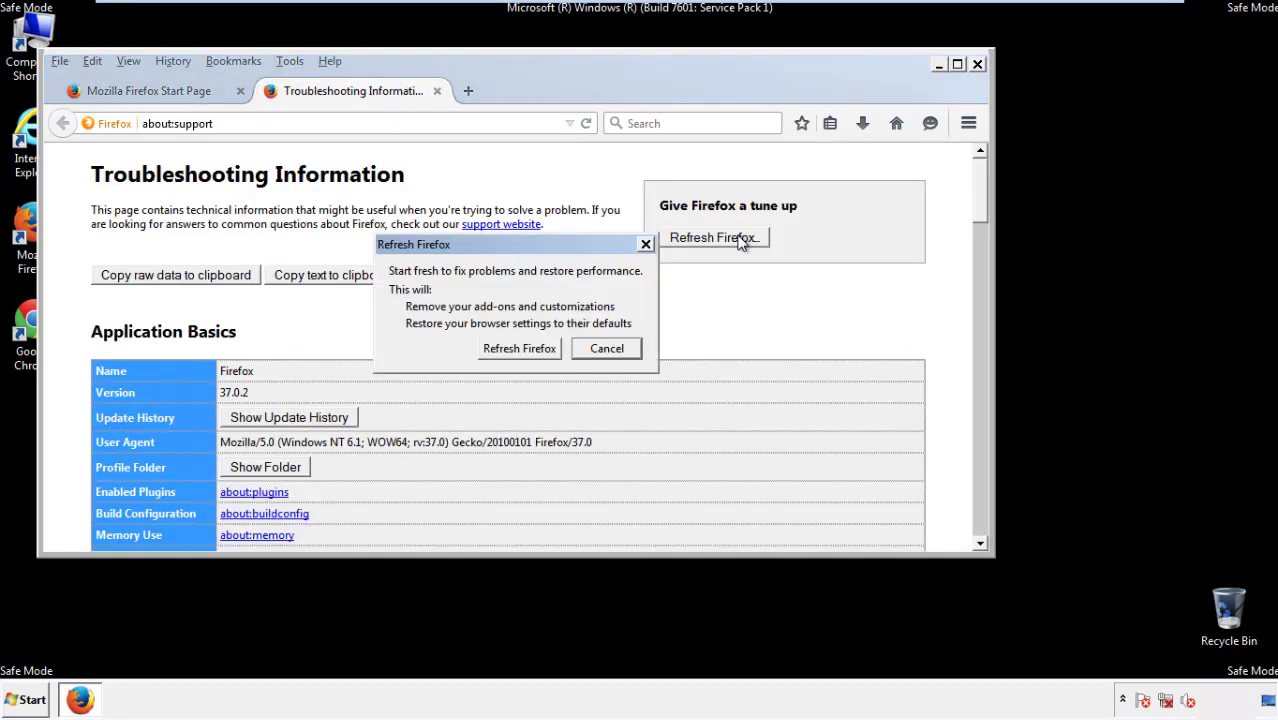
left_click(521, 350)
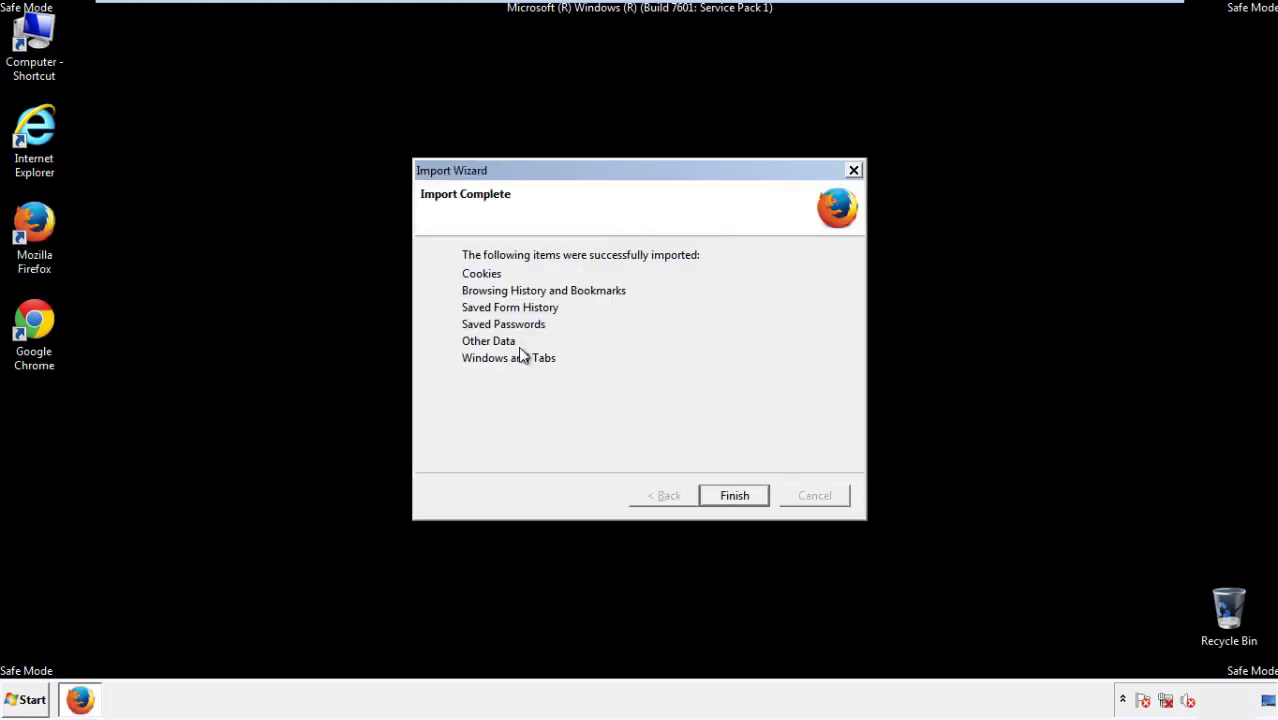
Finish the Firefox refresh, decline the default-browser prompt, and close Firefox
left_click(734, 496)
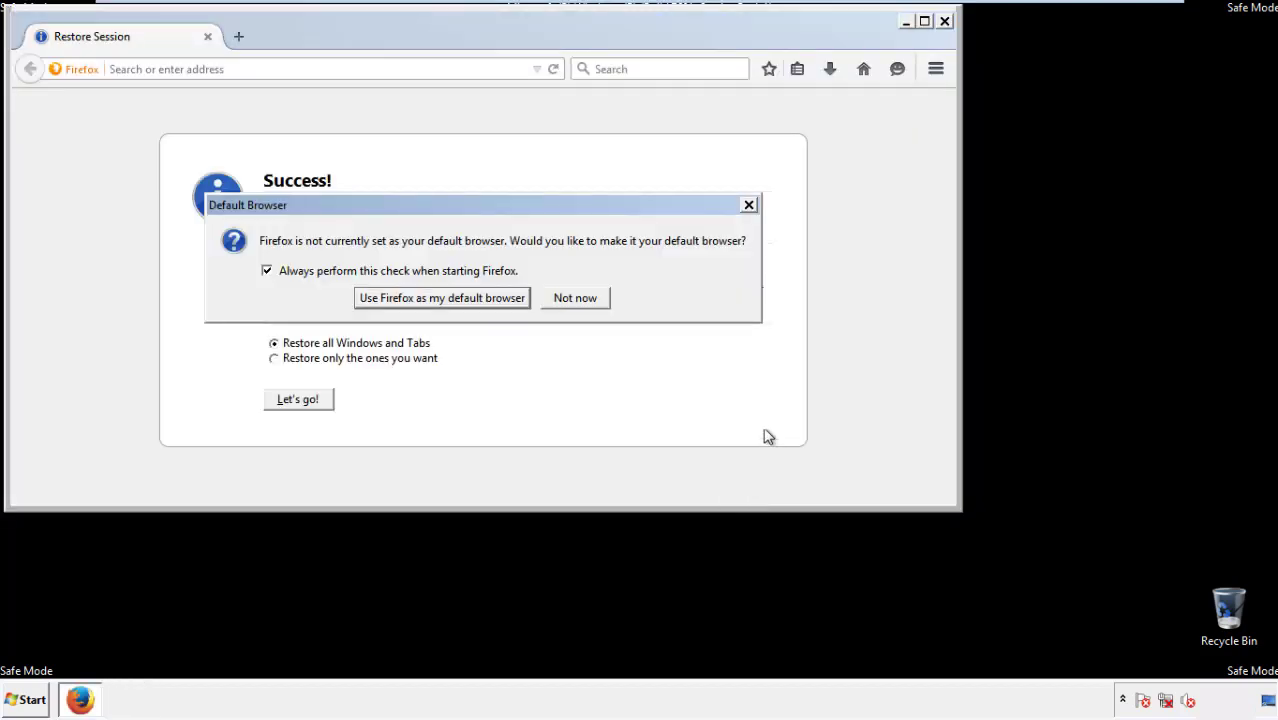
left_click(576, 298)
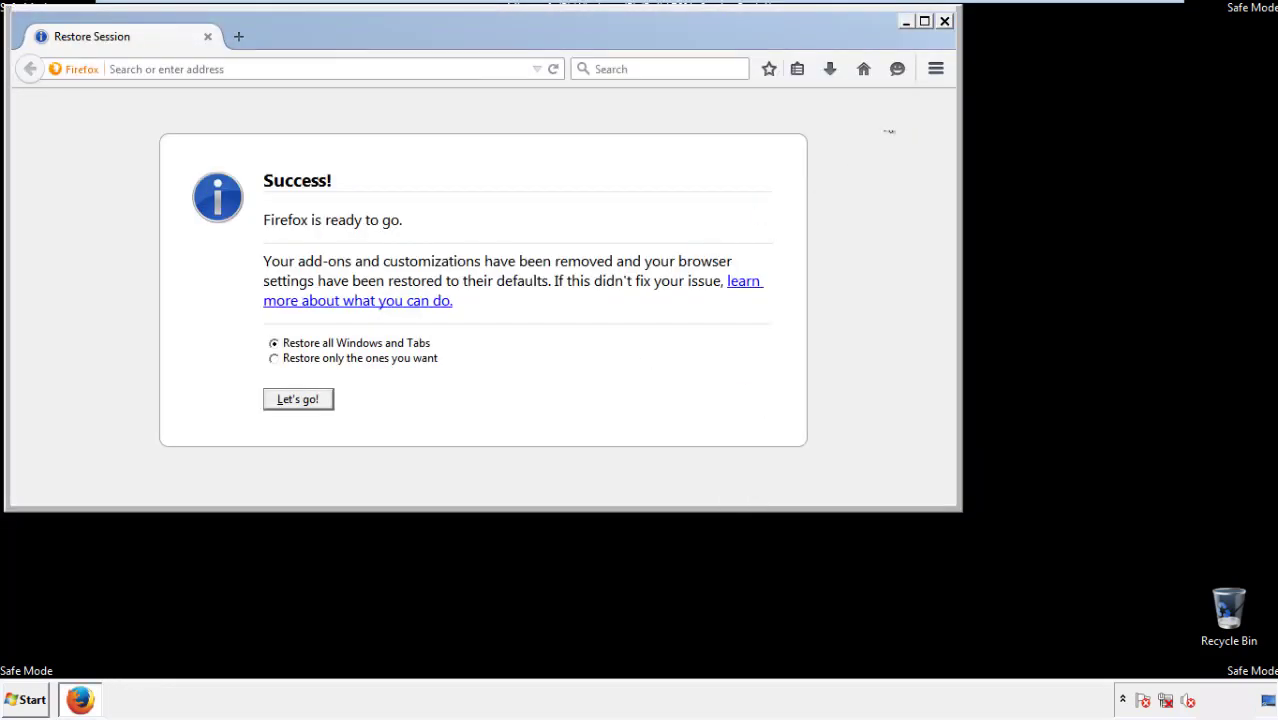
left_click(944, 21)
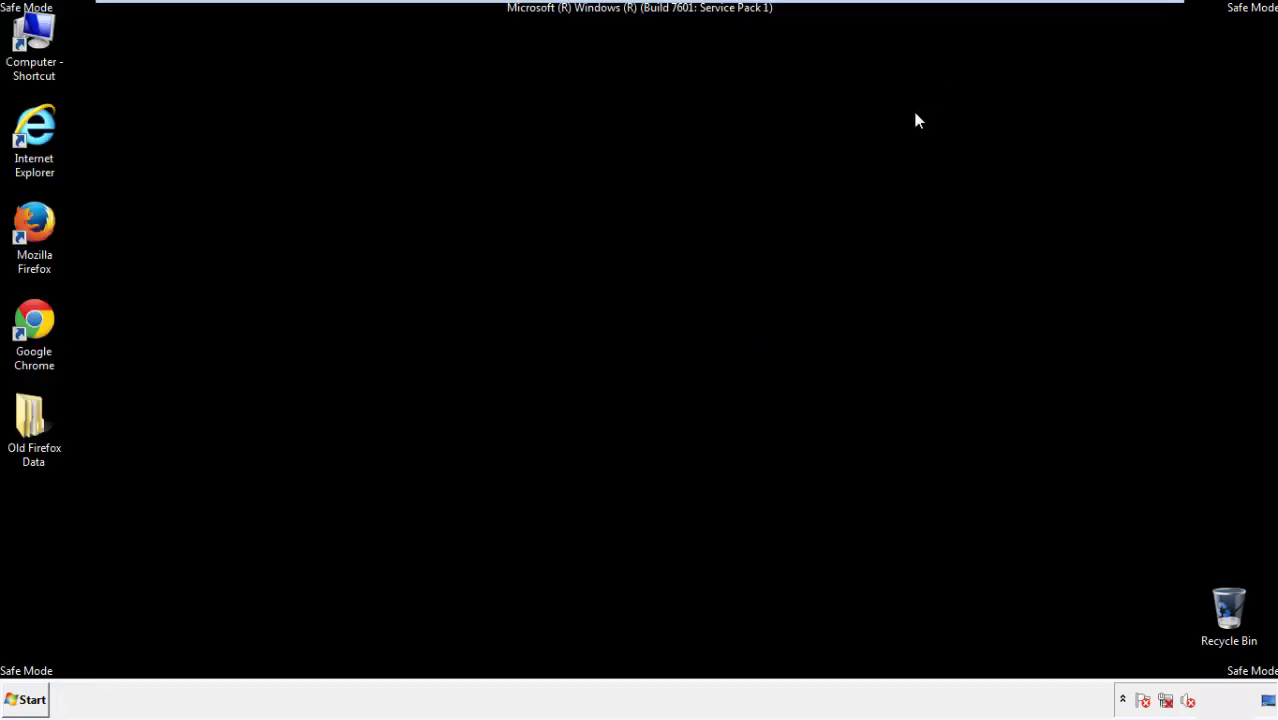
Launch Chrome, choose Don't ask again, and reach the History page via Settings
left_click(30, 318)
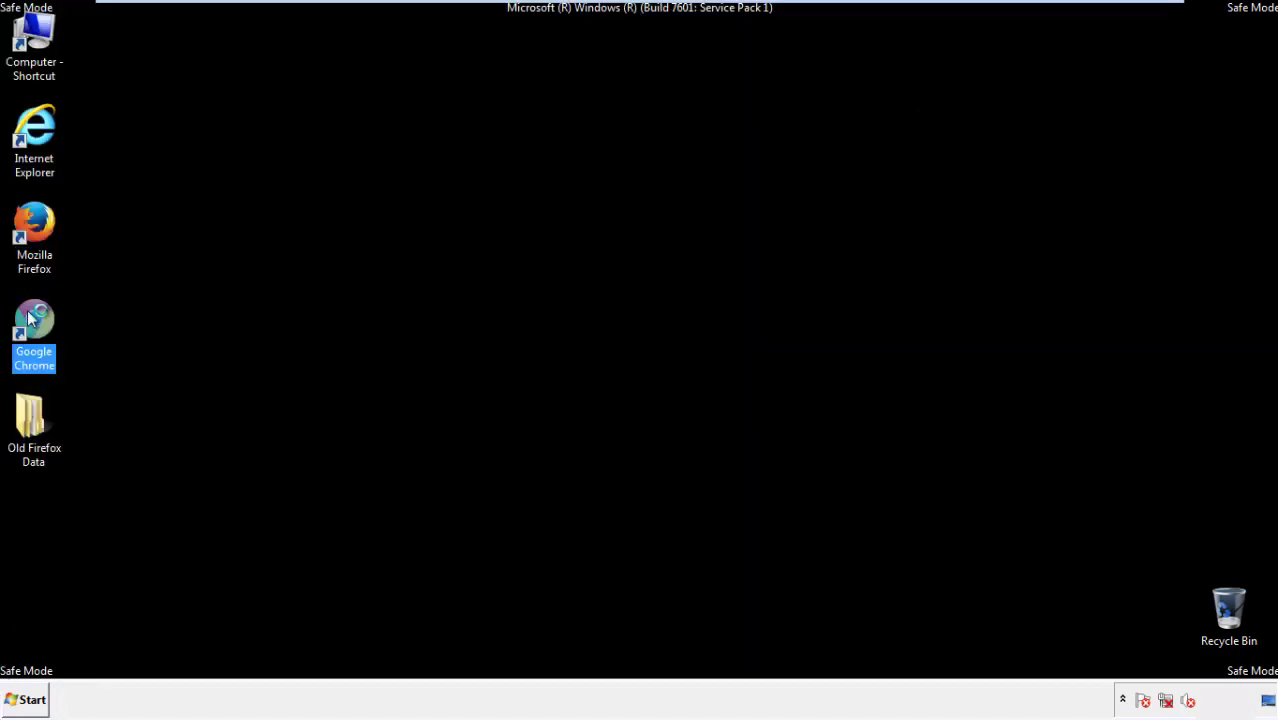
double_click(30, 318)
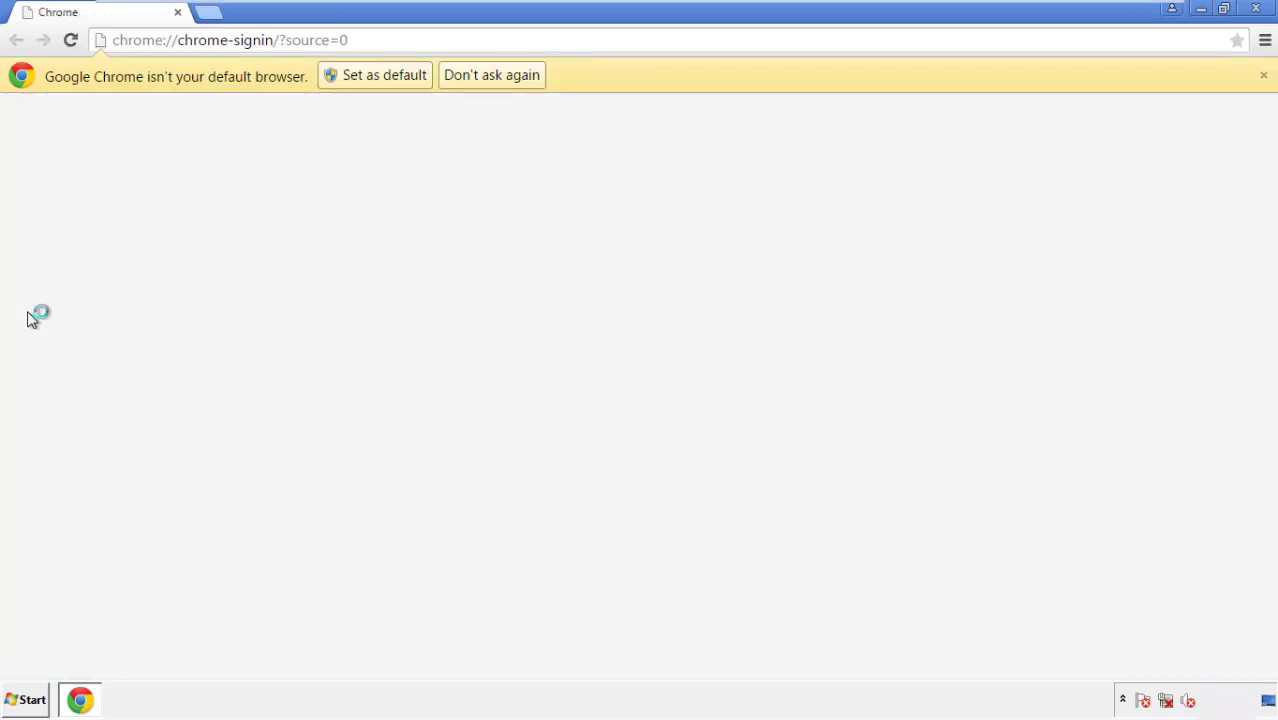
left_click(492, 75)
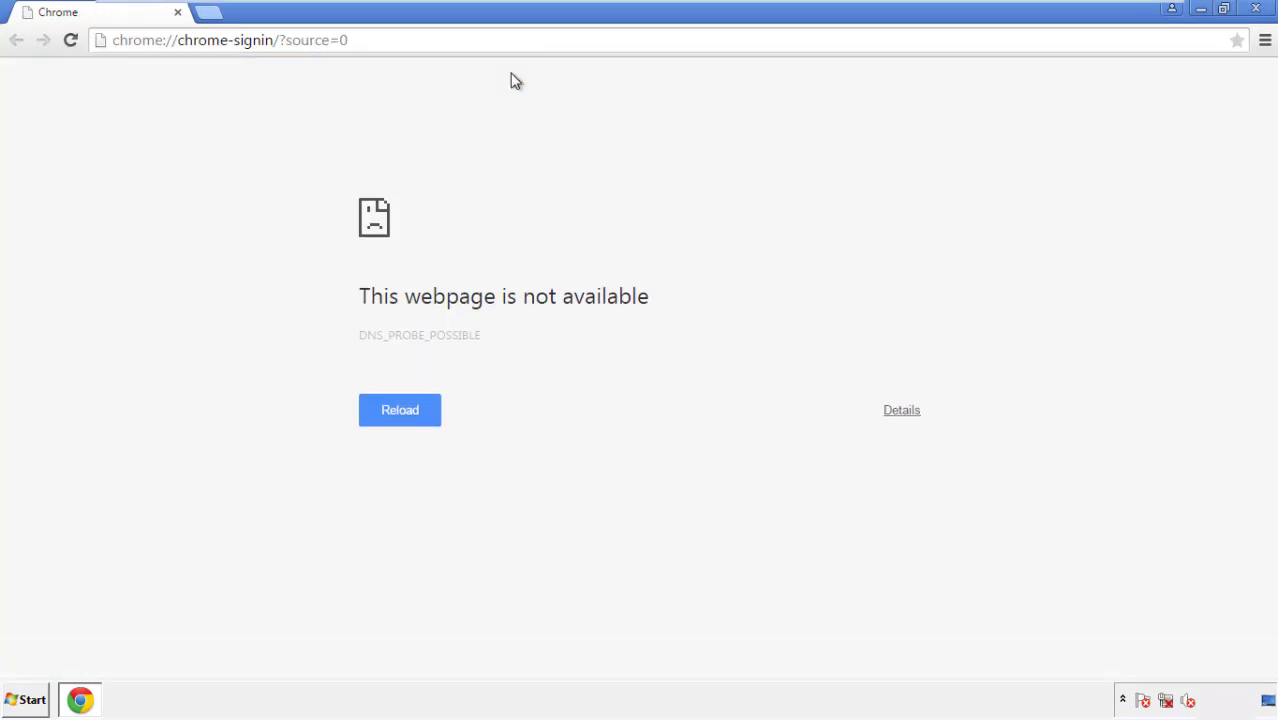
left_click(1265, 44)
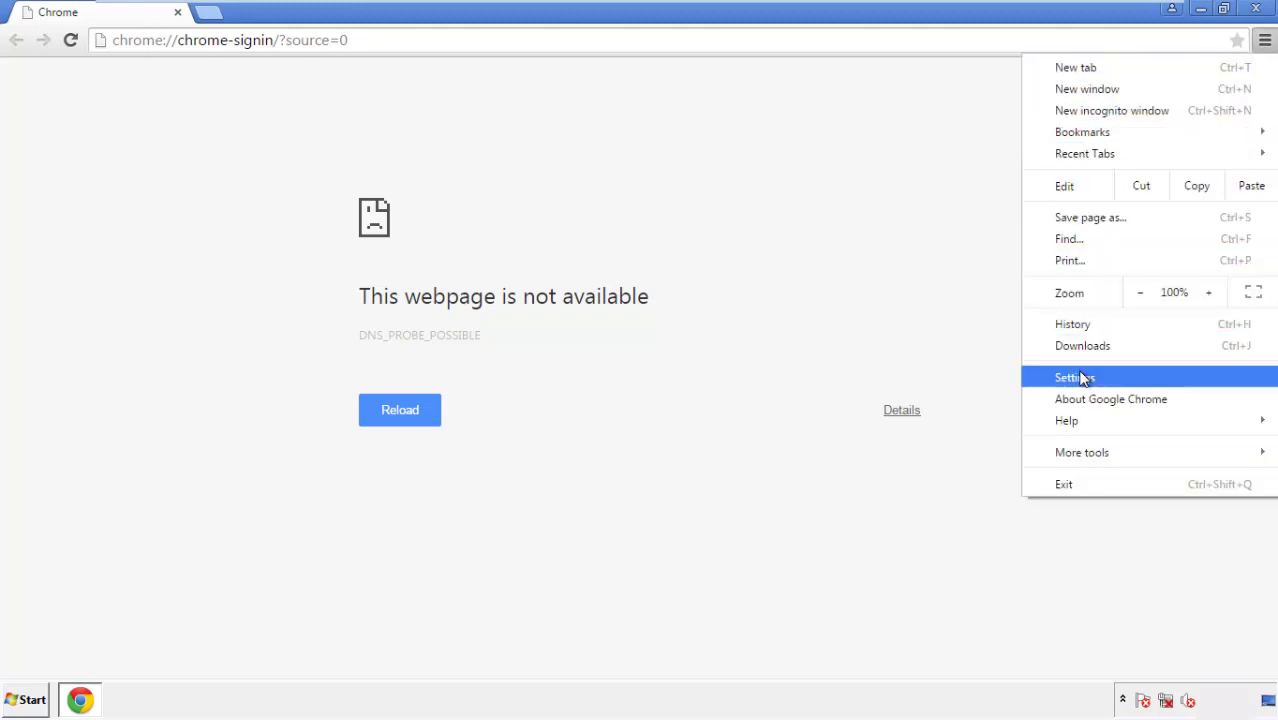
left_click(1080, 377)
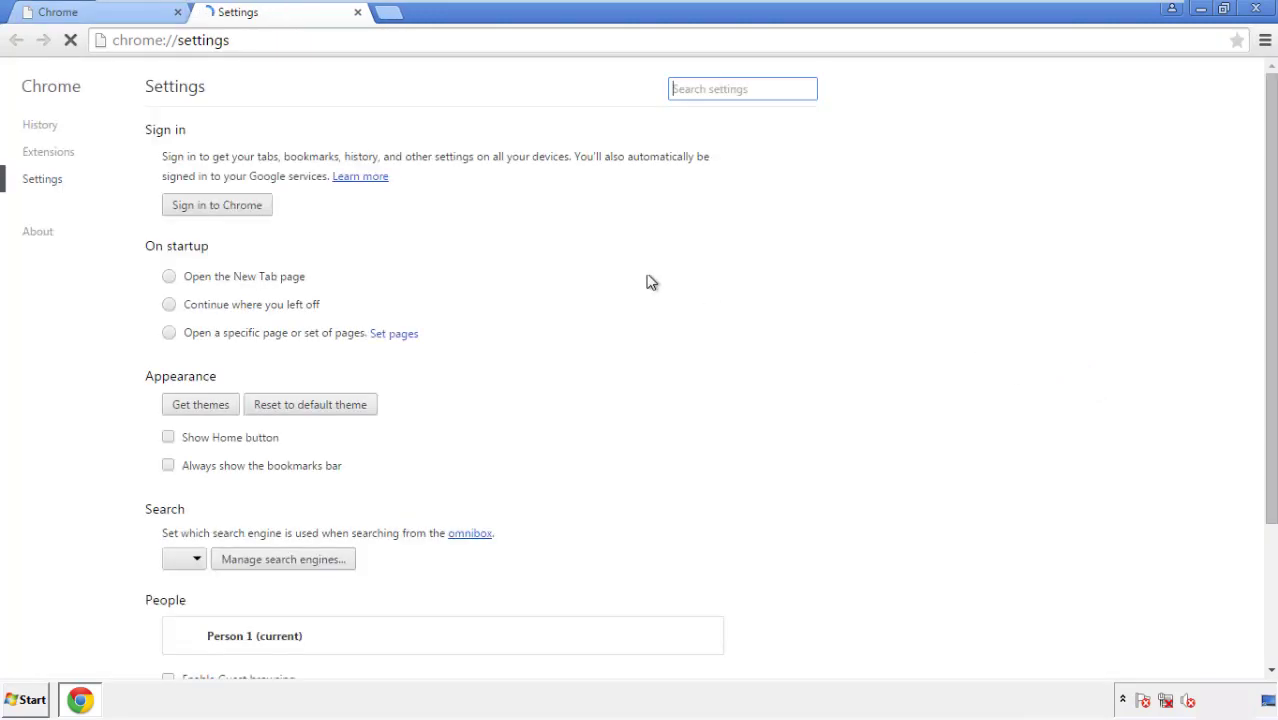
left_click(46, 128)
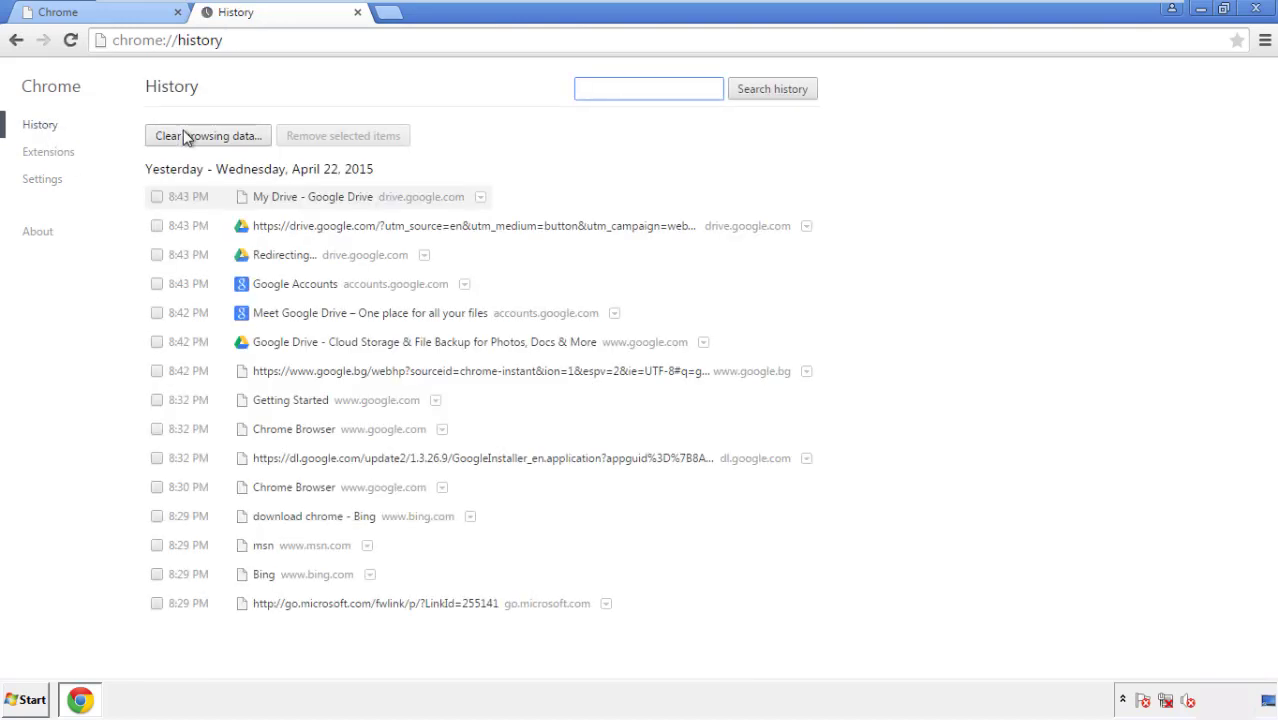
Clear Chrome browsing data from the beginning of time, adding autofill form data
left_click(193, 139)
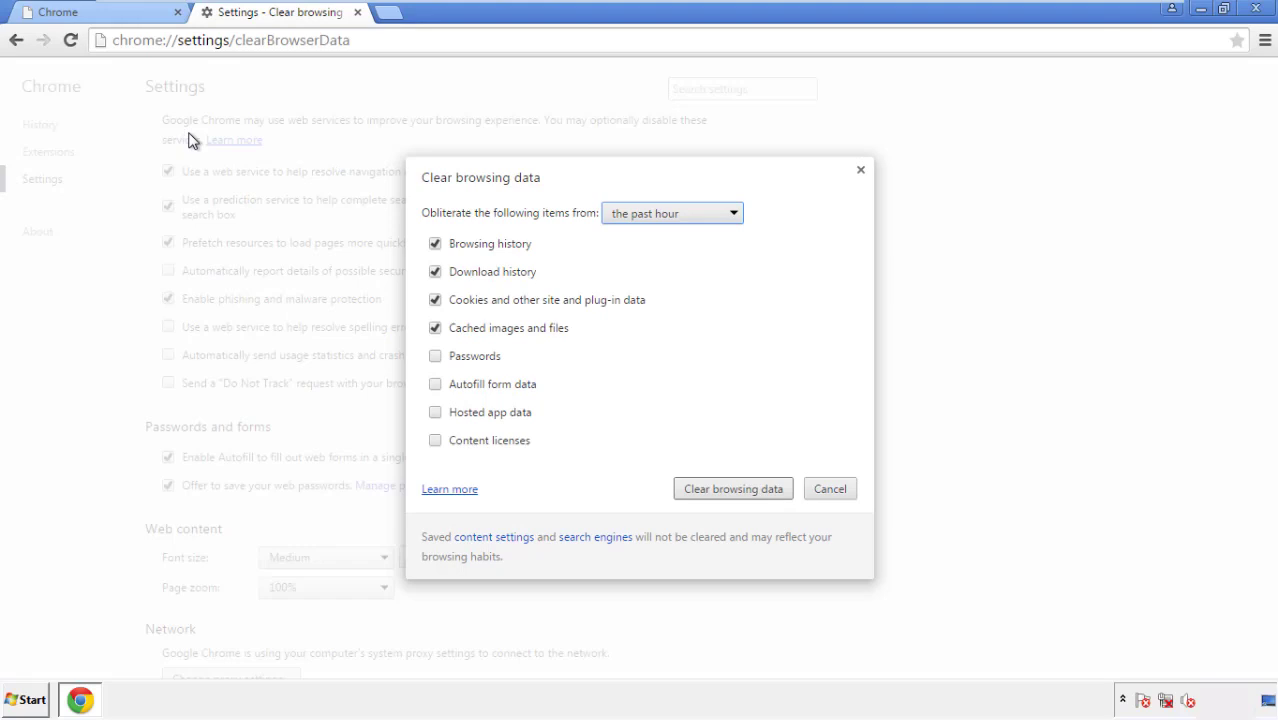
left_click(643, 216)
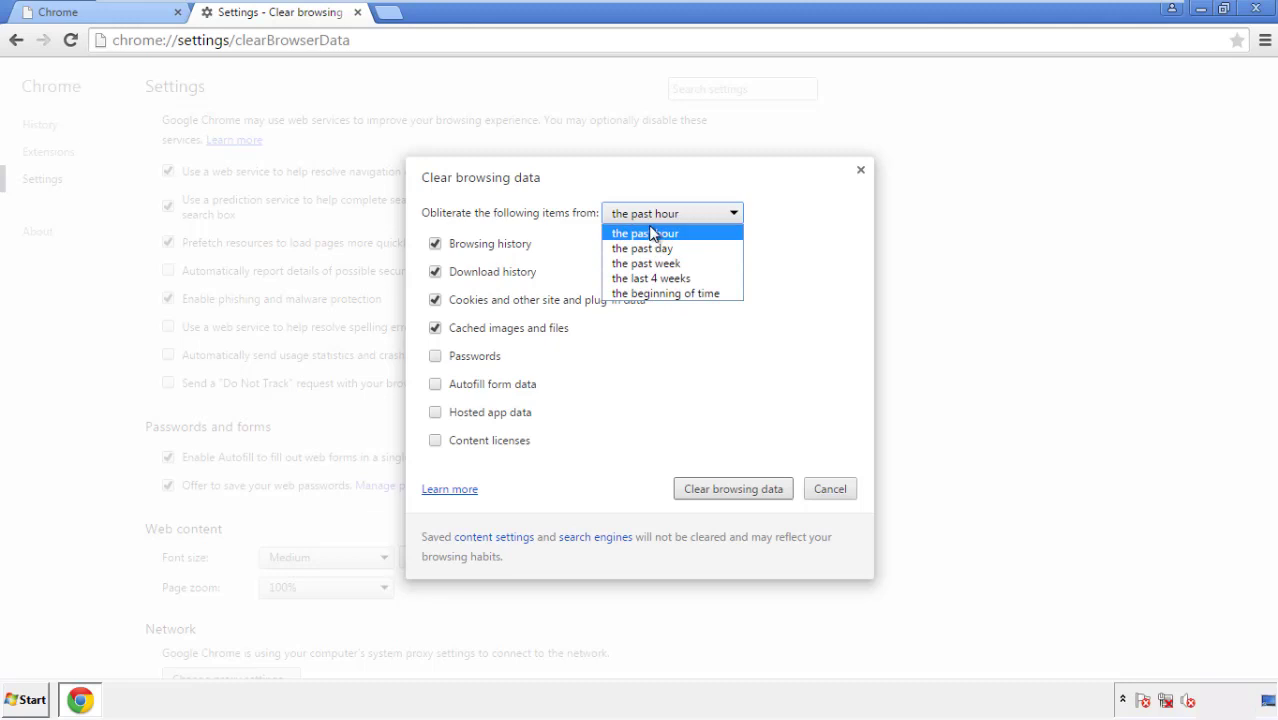
left_click(640, 294)
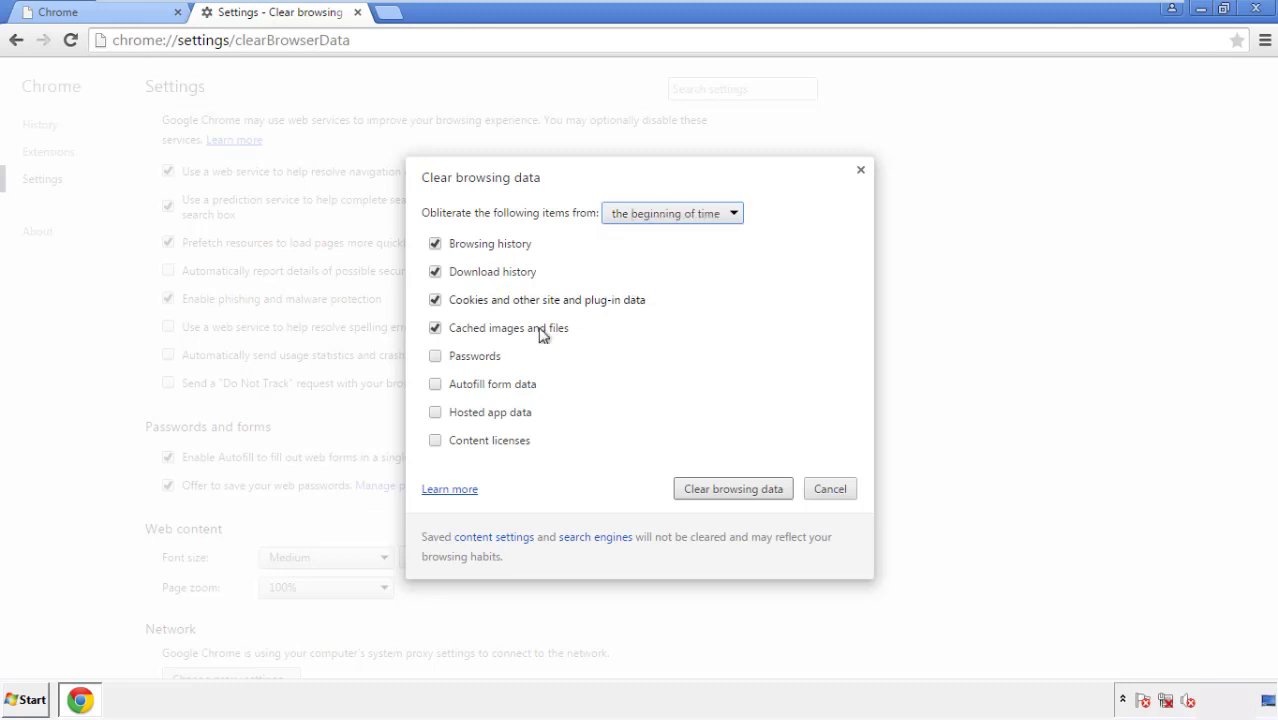
left_click(442, 385)
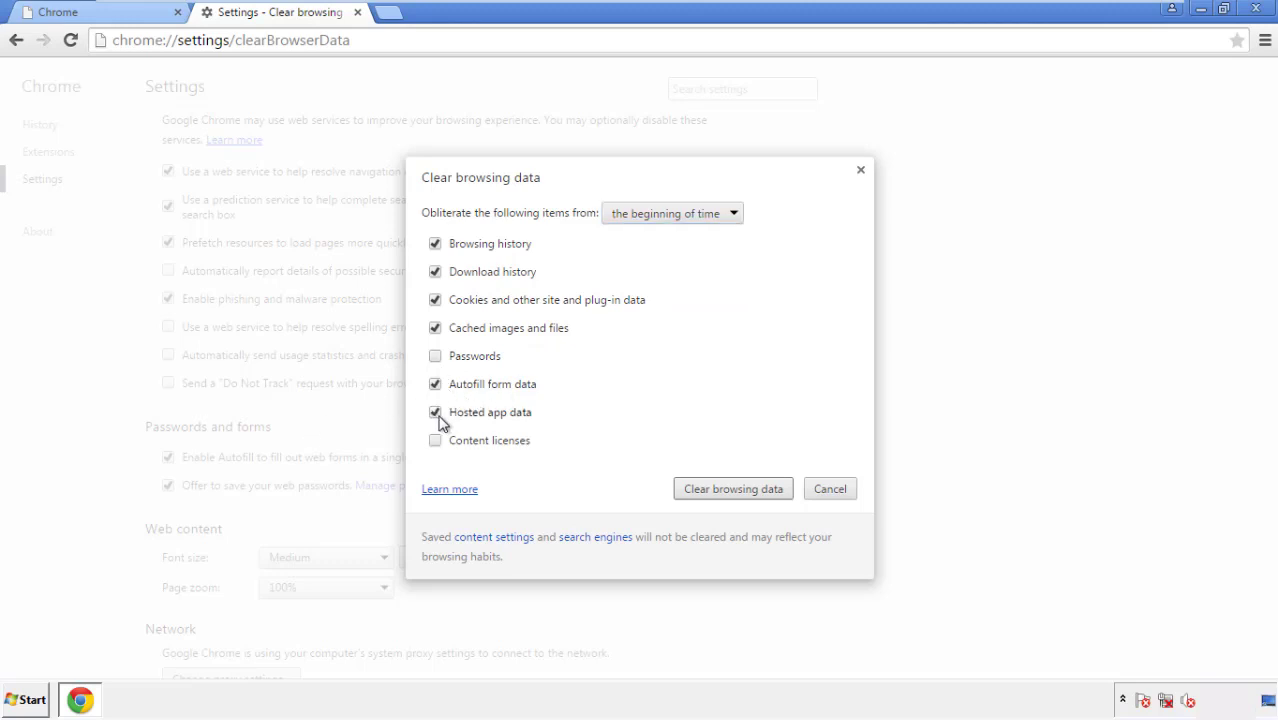
left_click(713, 490)
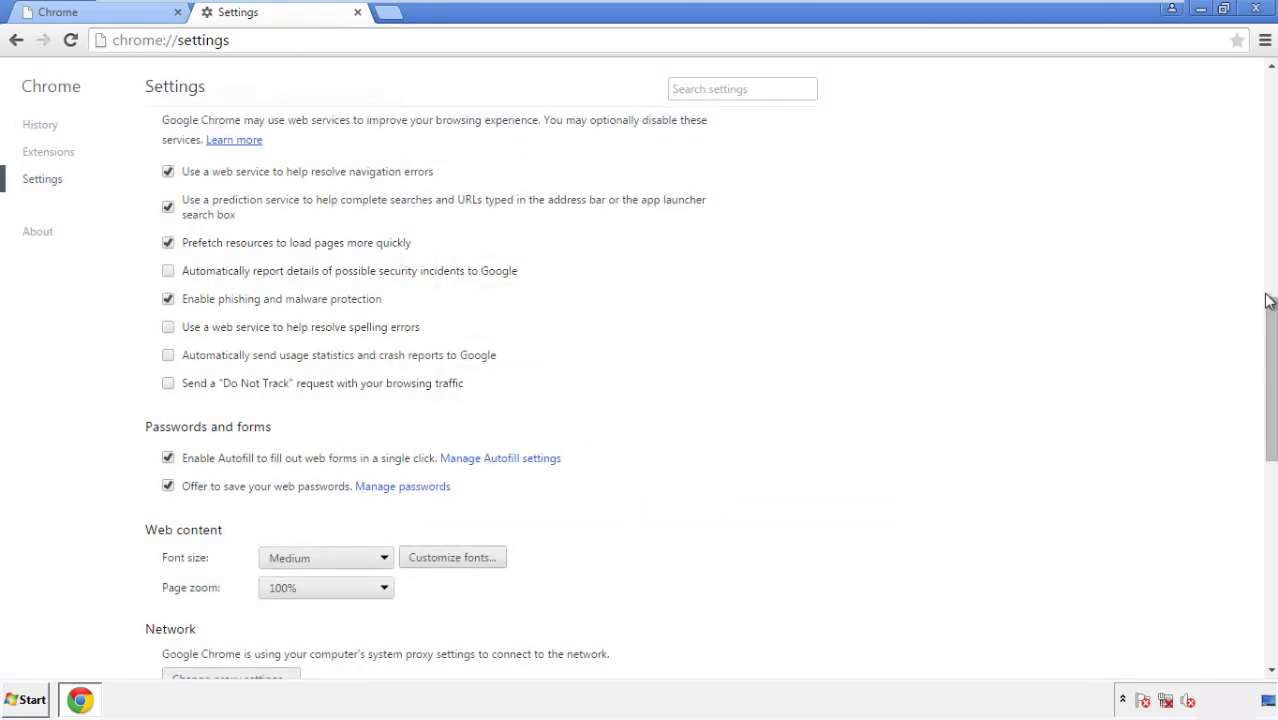
Reset Chrome's settings to defaults and close the browser
left_click_drag(1268, 302, 1271, 522)
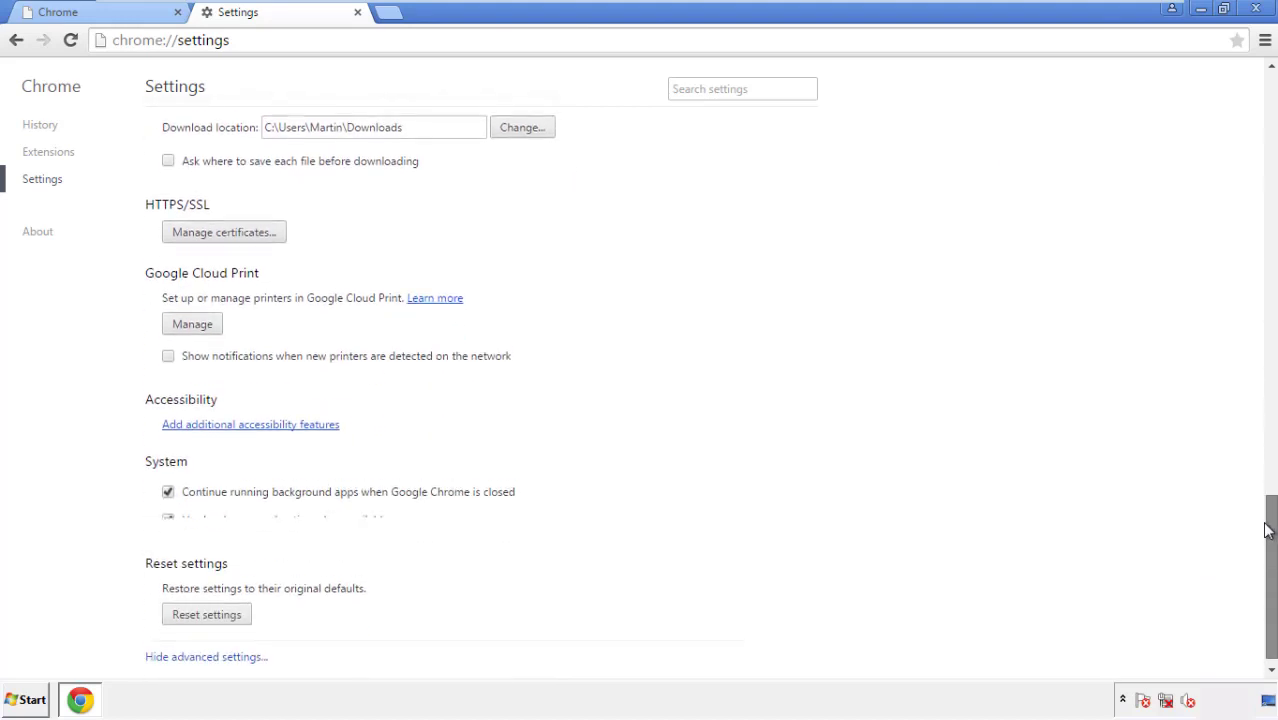
left_click(240, 607)
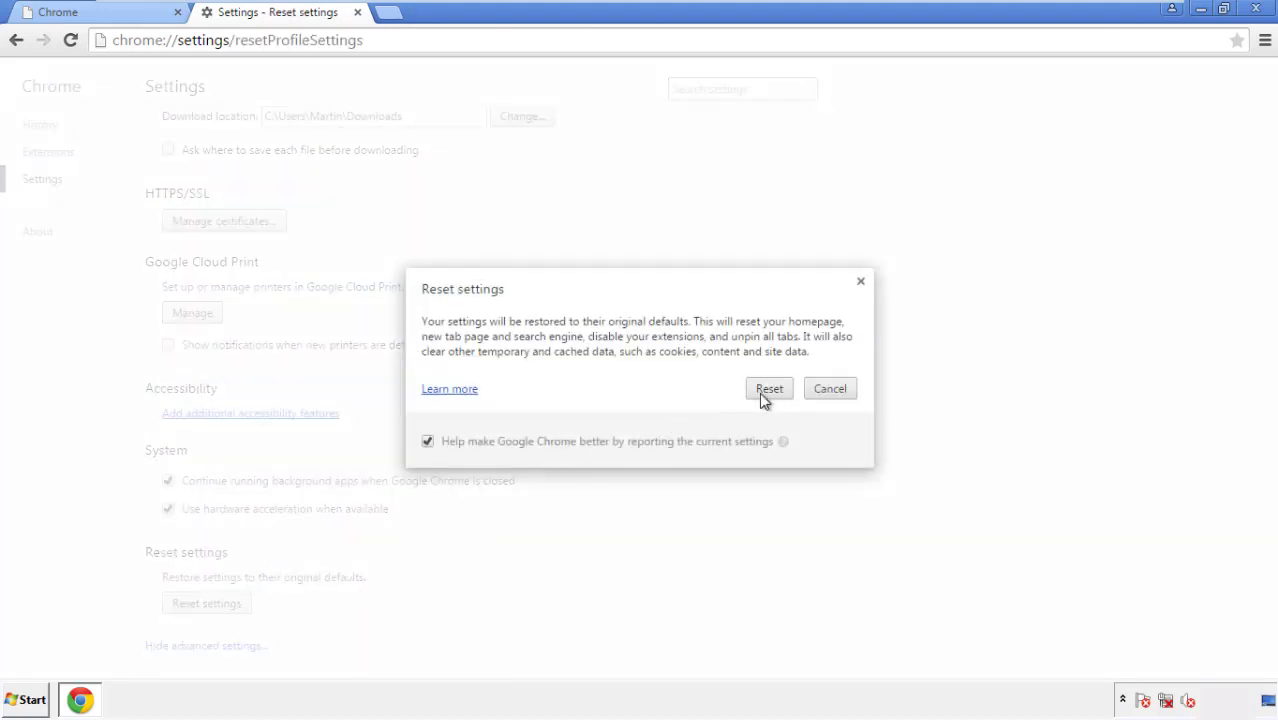
left_click(769, 390)
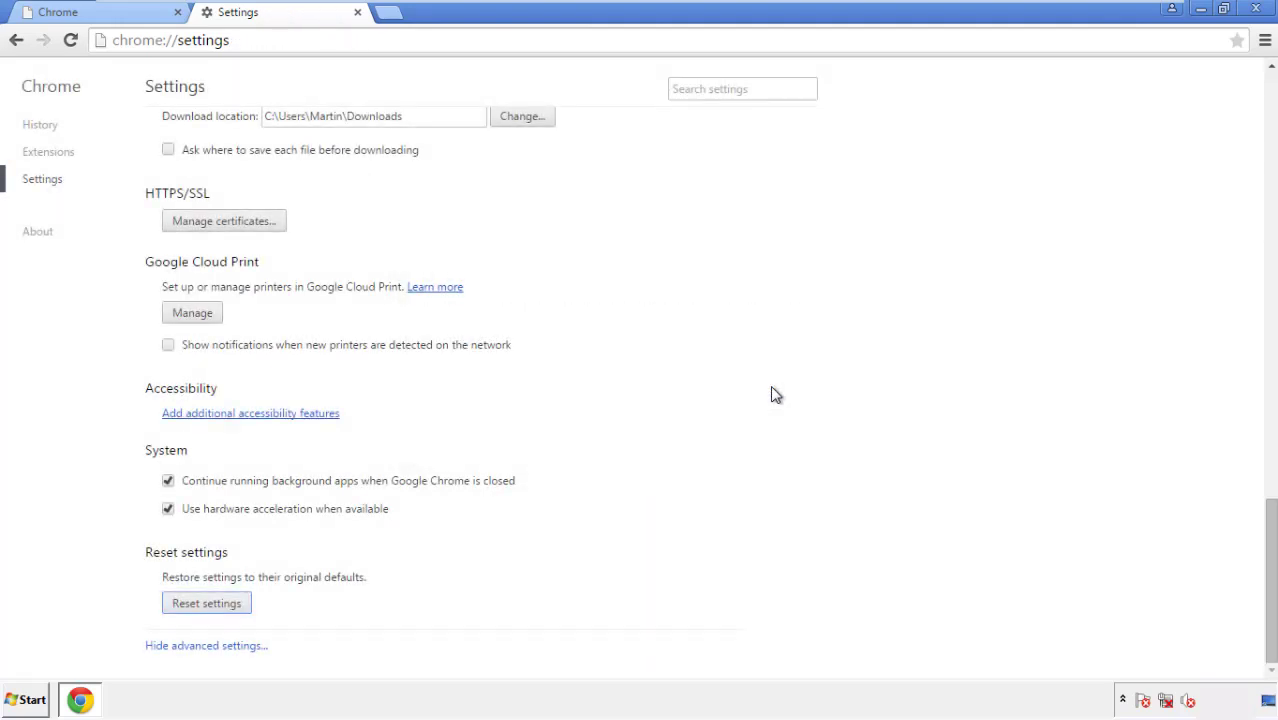
left_click(1254, 8)
left_click(689, 325)
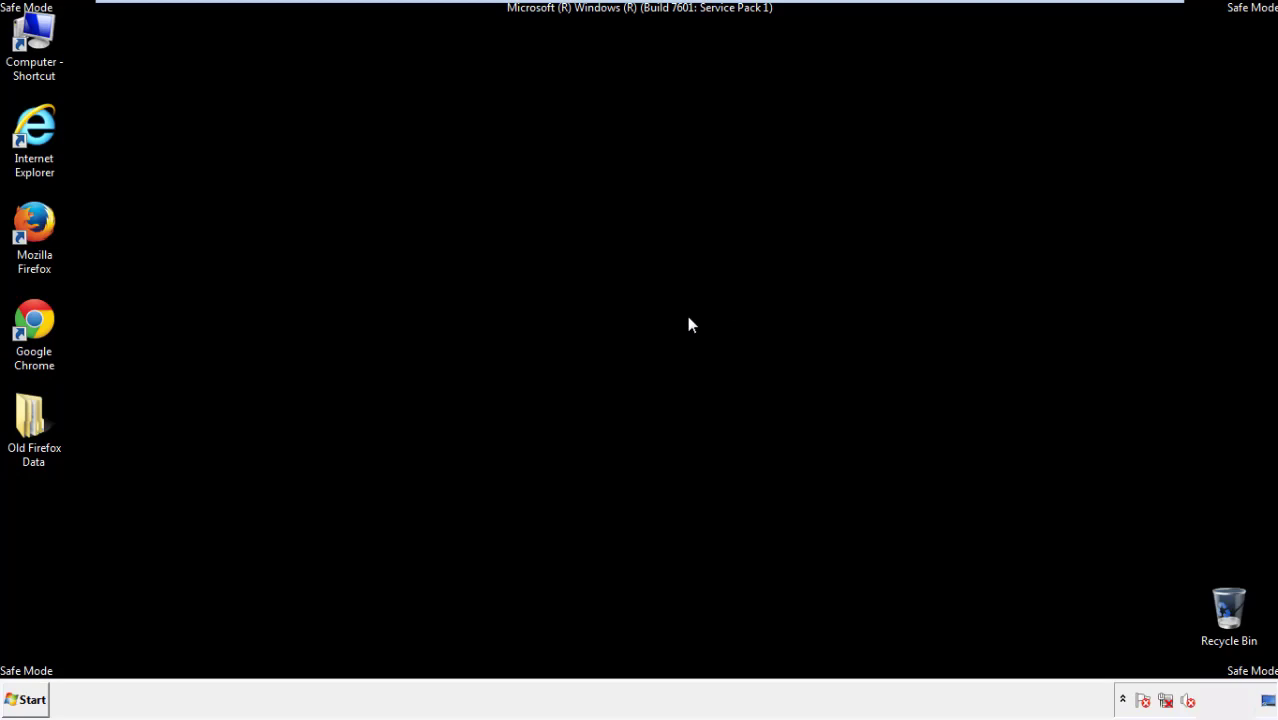
Remove Search Mine from Firefox's Add-ons Manager, then close Firefox
double_click(50, 250)
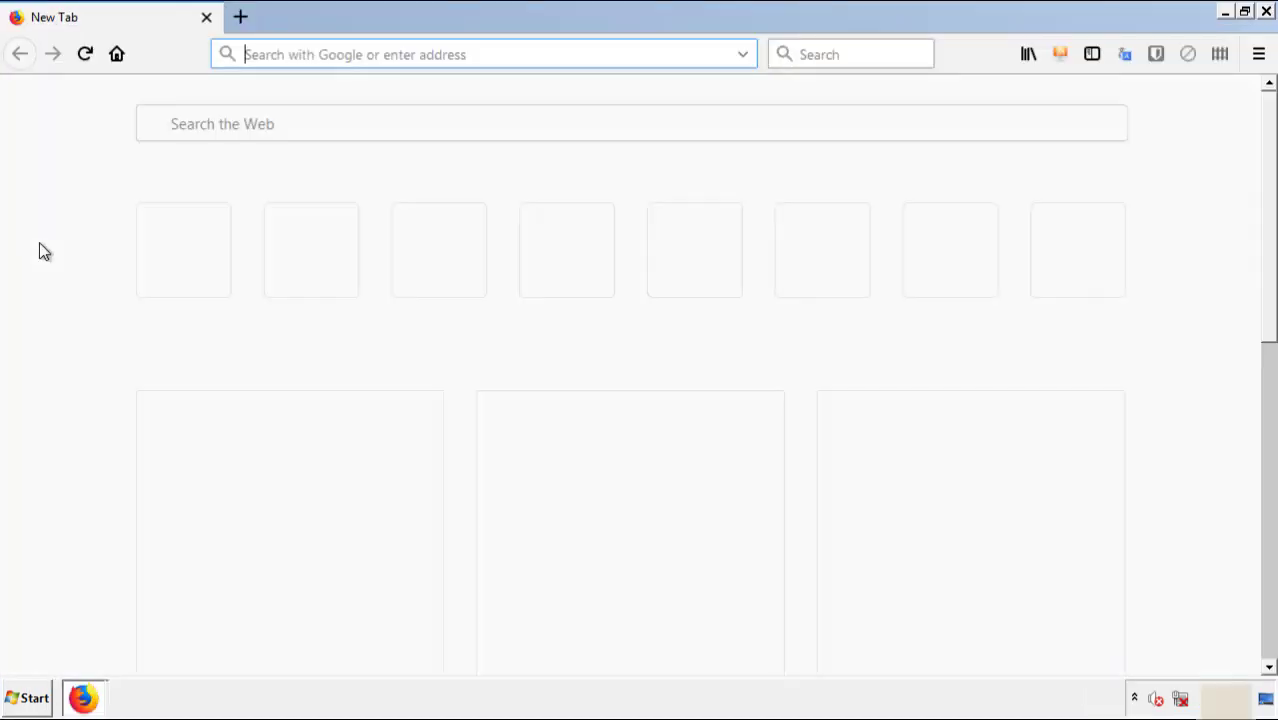
left_click(1258, 54)
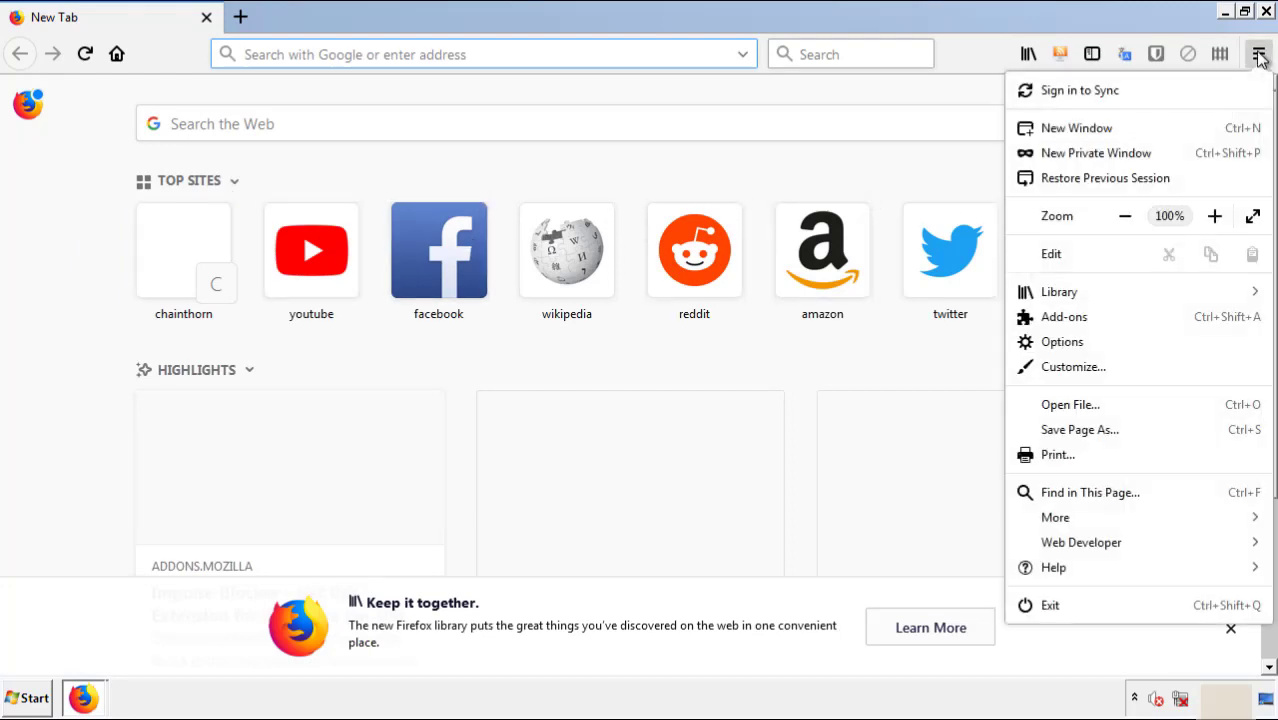
left_click(1180, 320)
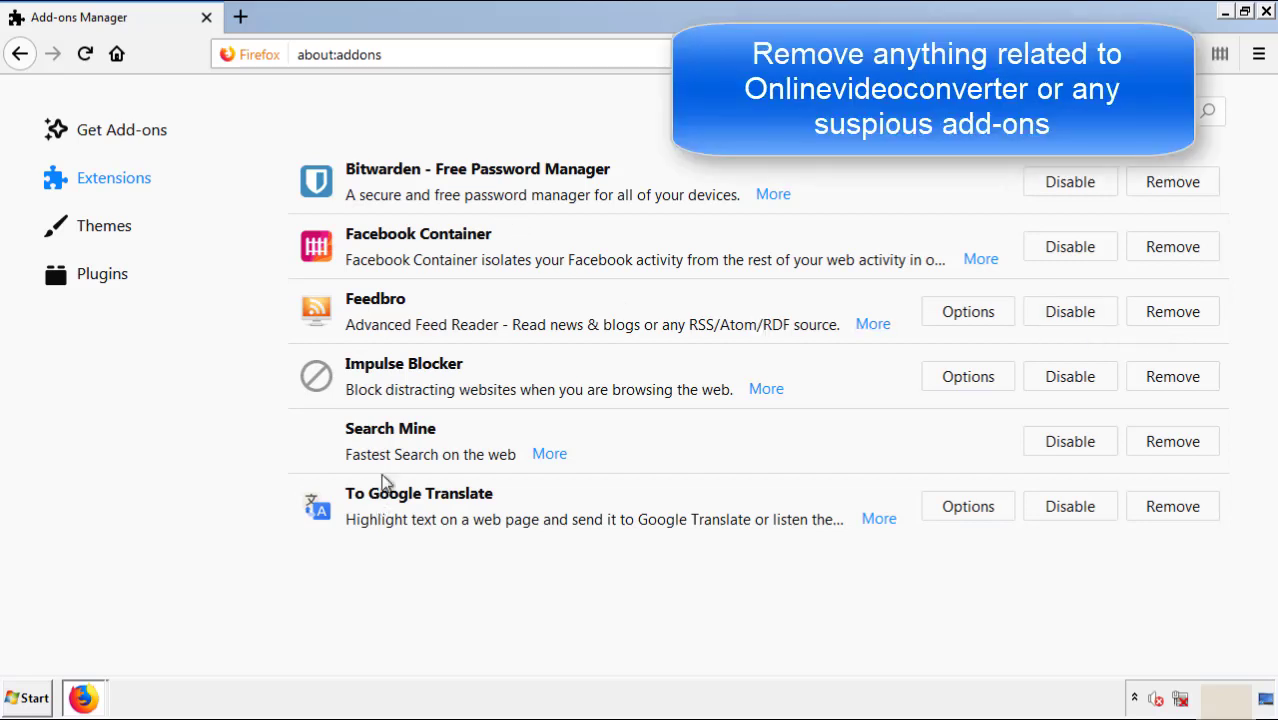
left_click(1168, 447)
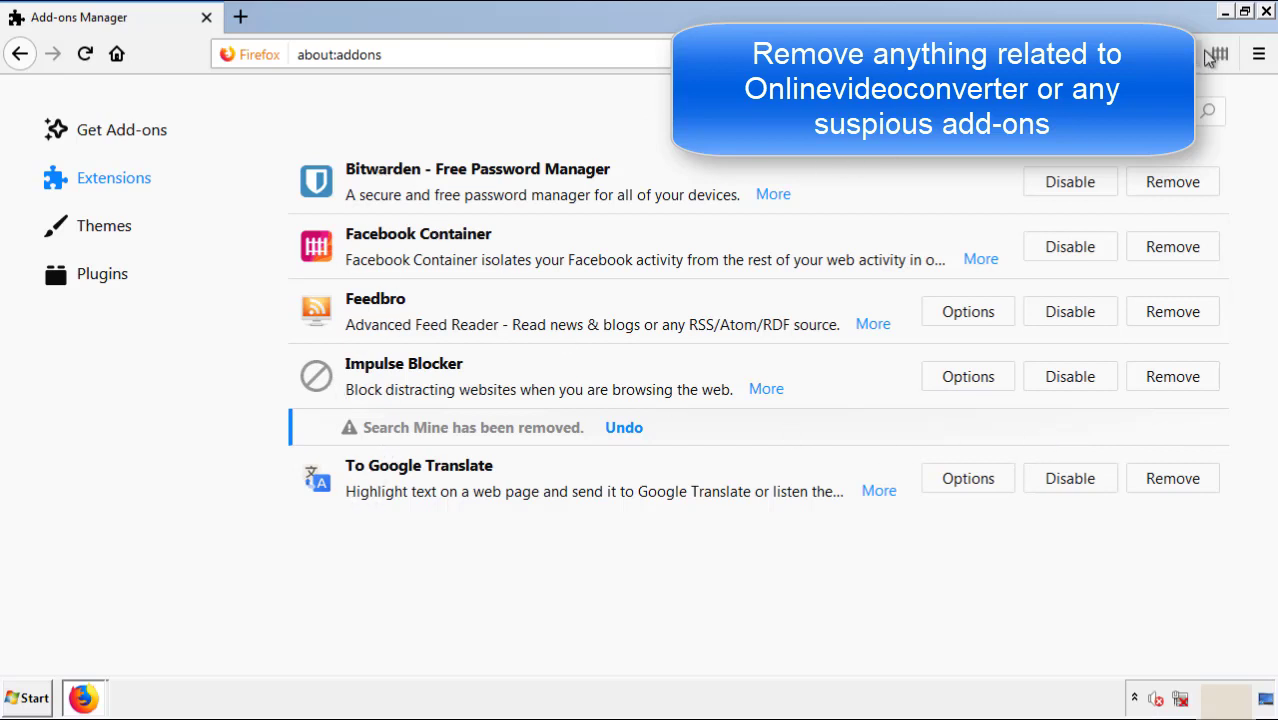
left_click(1267, 13)
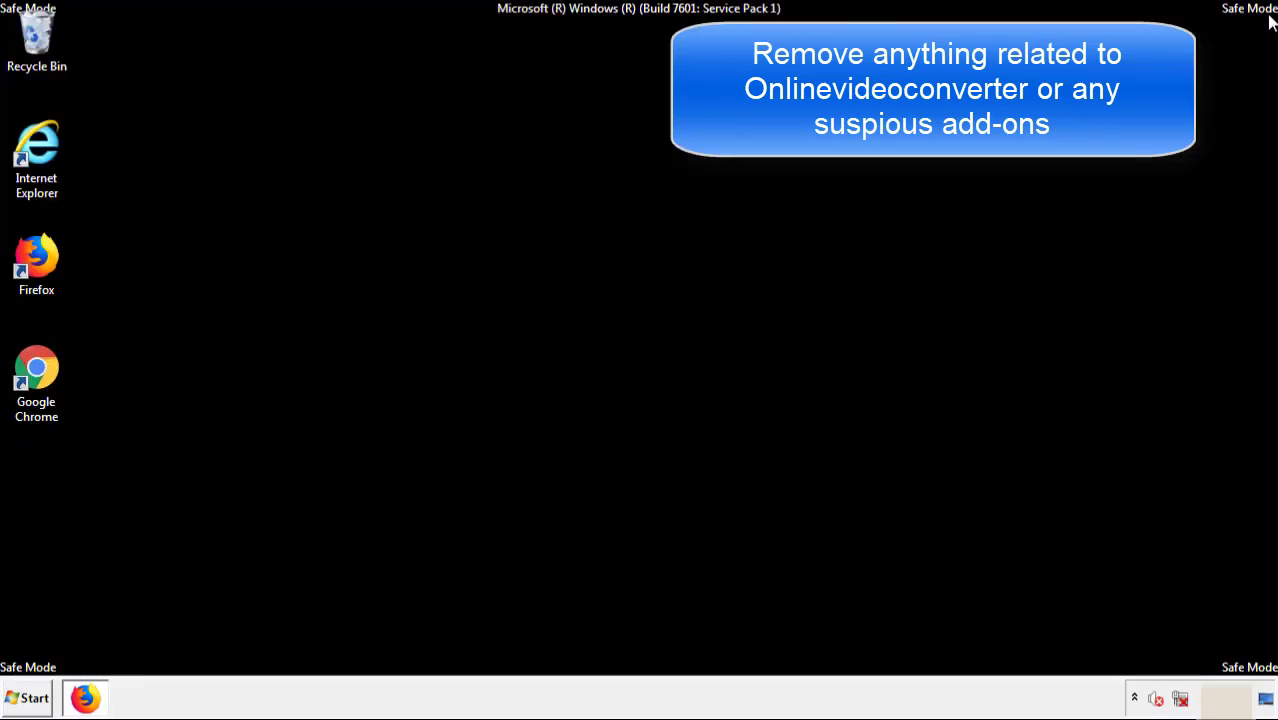
Open Chrome's Extensions page and remove the Search Mine extension
double_click(36, 380)
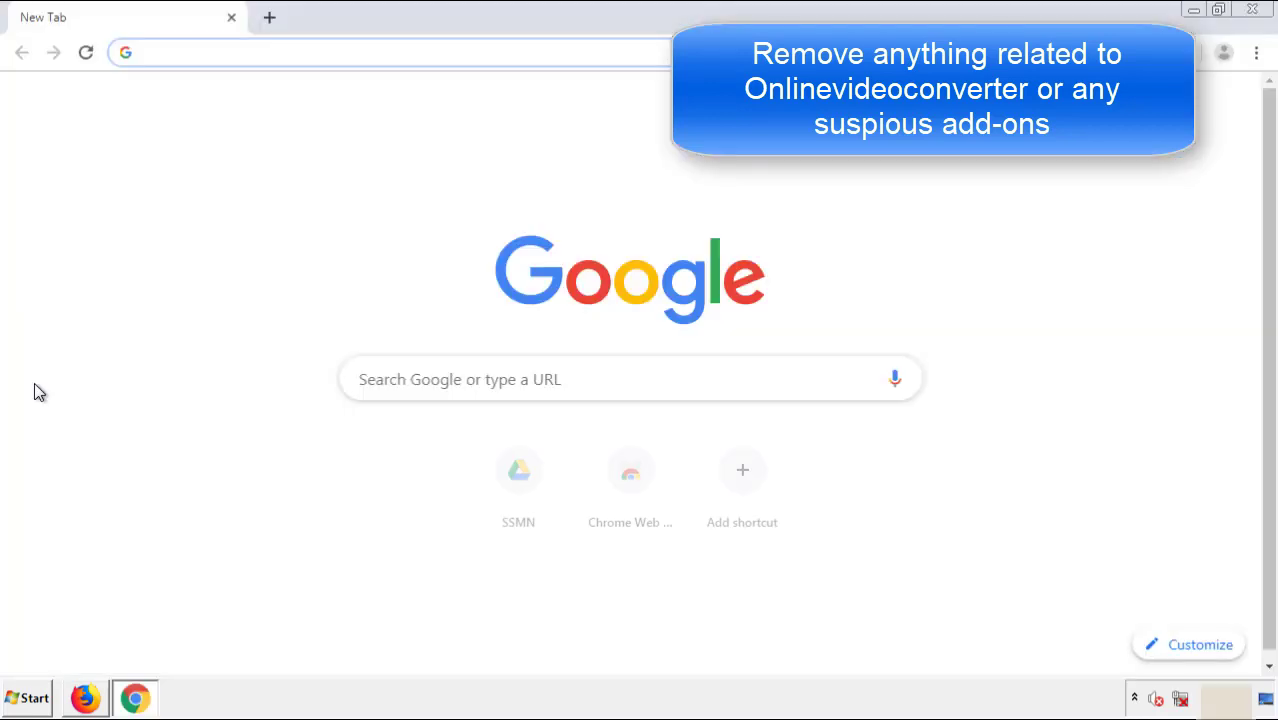
left_click(1256, 52)
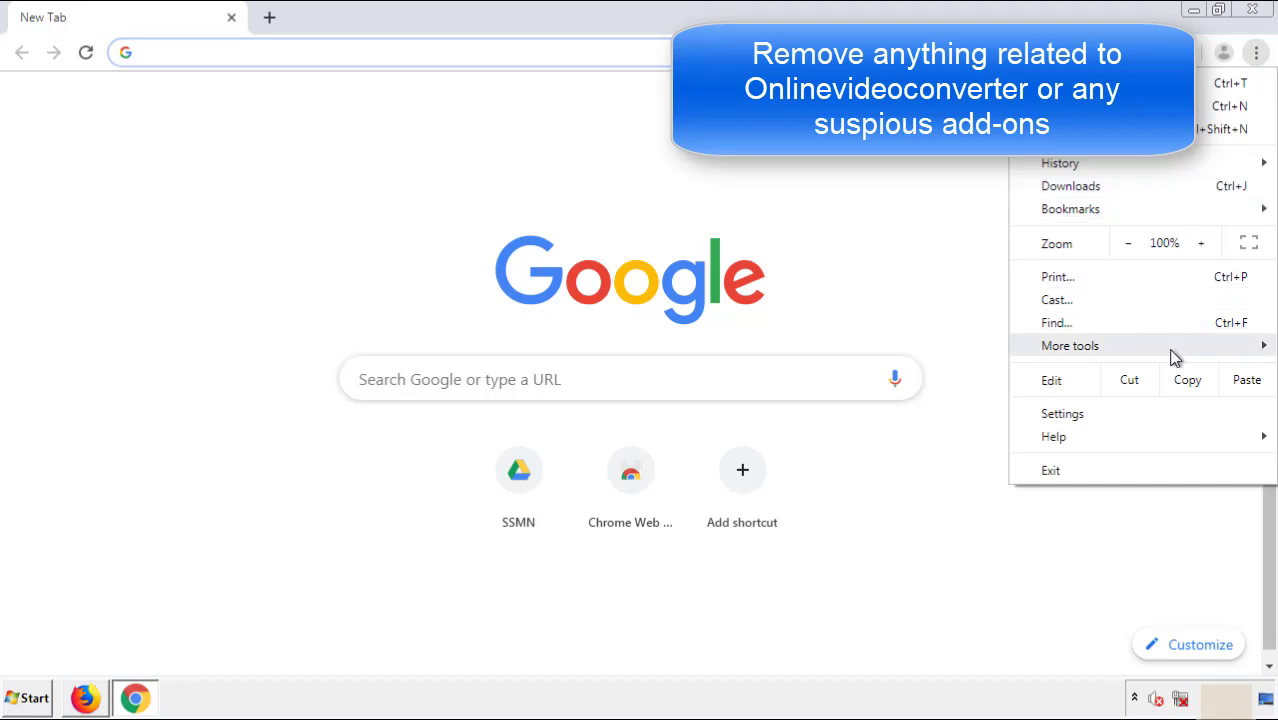
mouse_move(1070, 345)
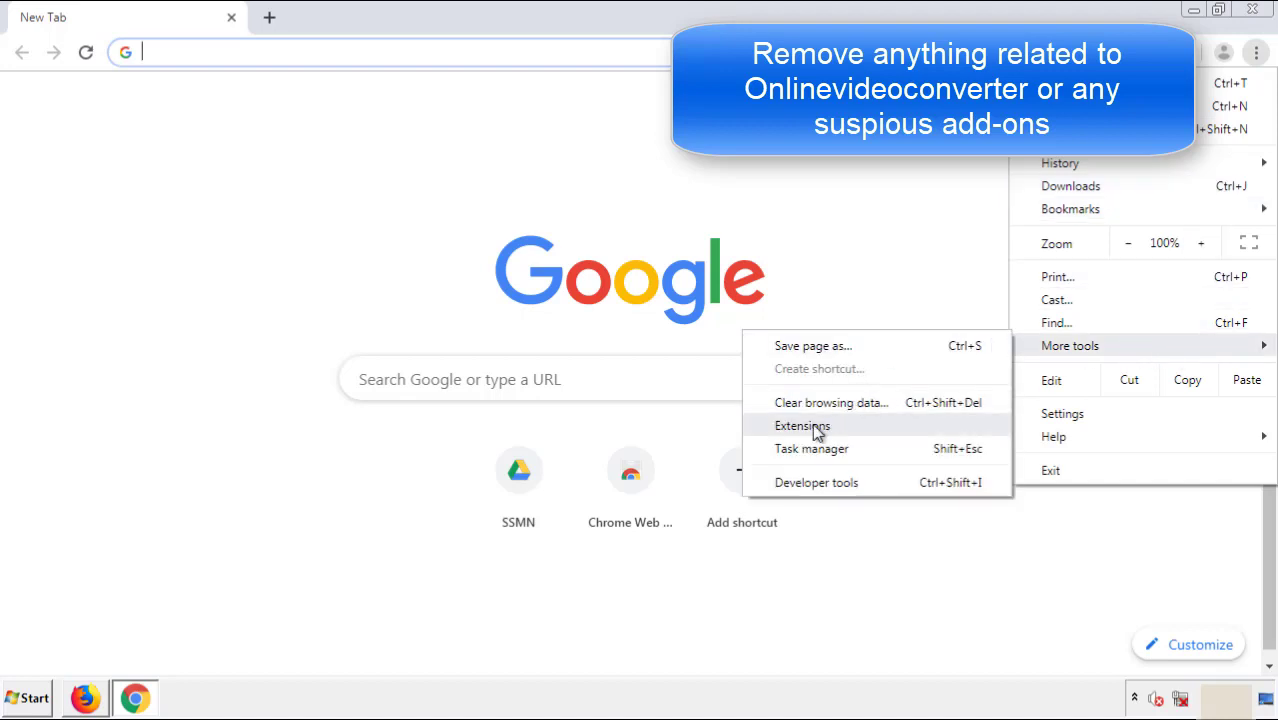
left_click(806, 425)
scroll(354, 323, "down", 5)
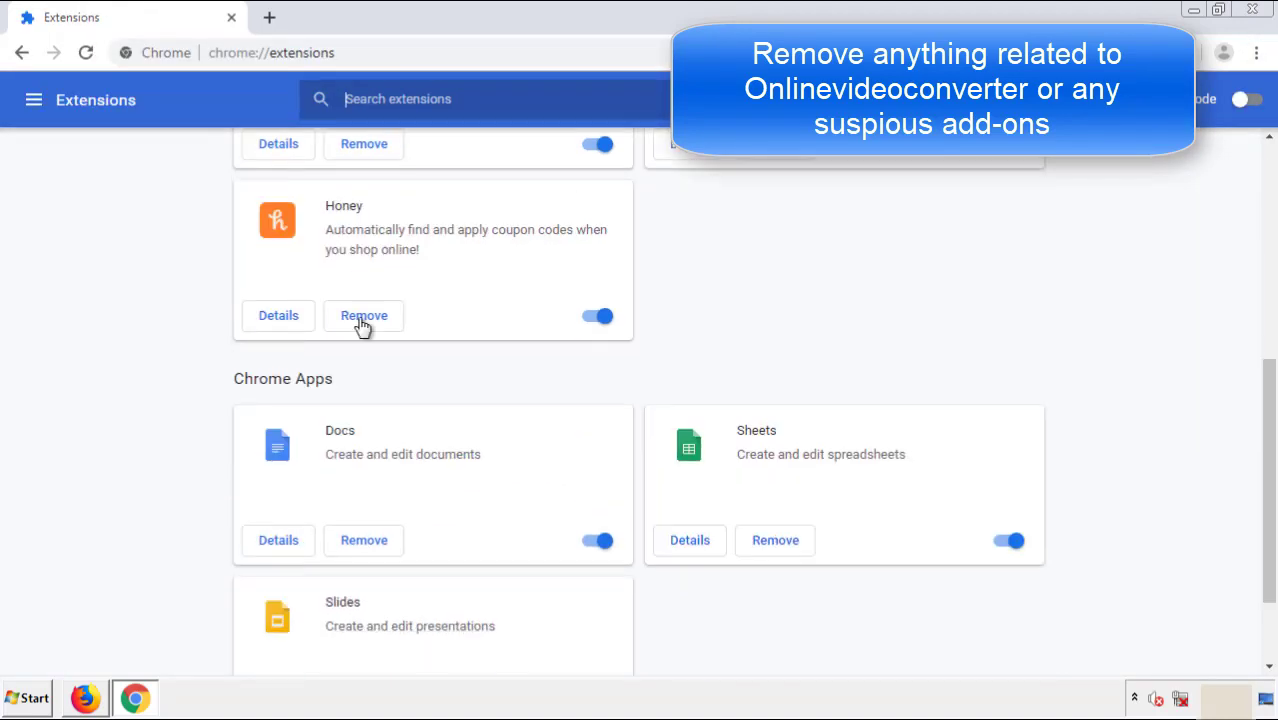
scroll(482, 366, "up", 5)
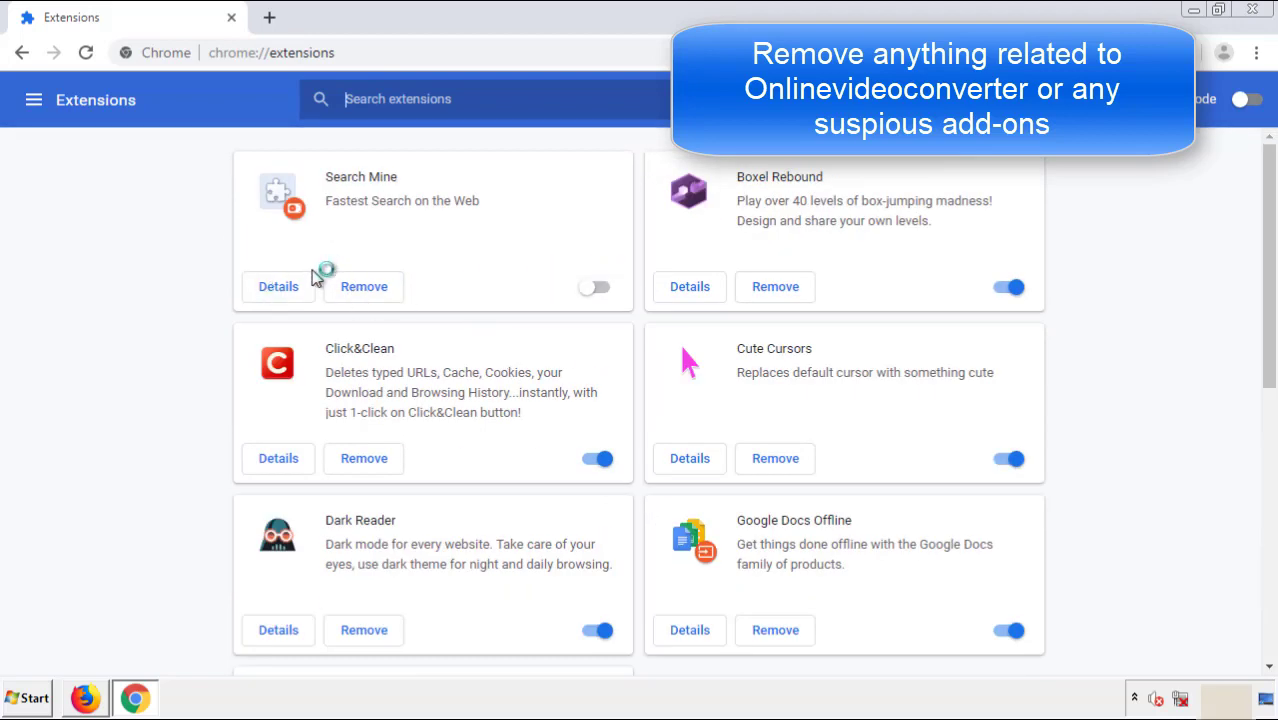
left_click(360, 288)
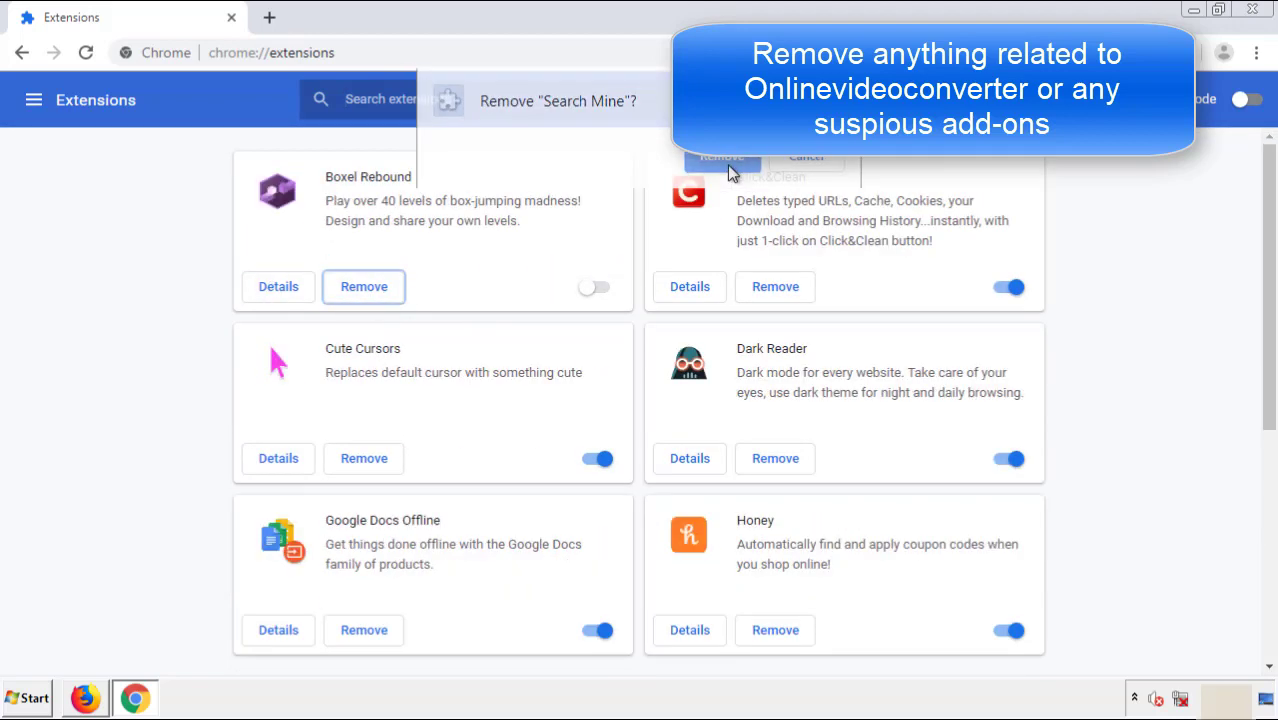
Close Chrome and show the Start menu's shutdown options, including Restart
left_click(1252, 10)
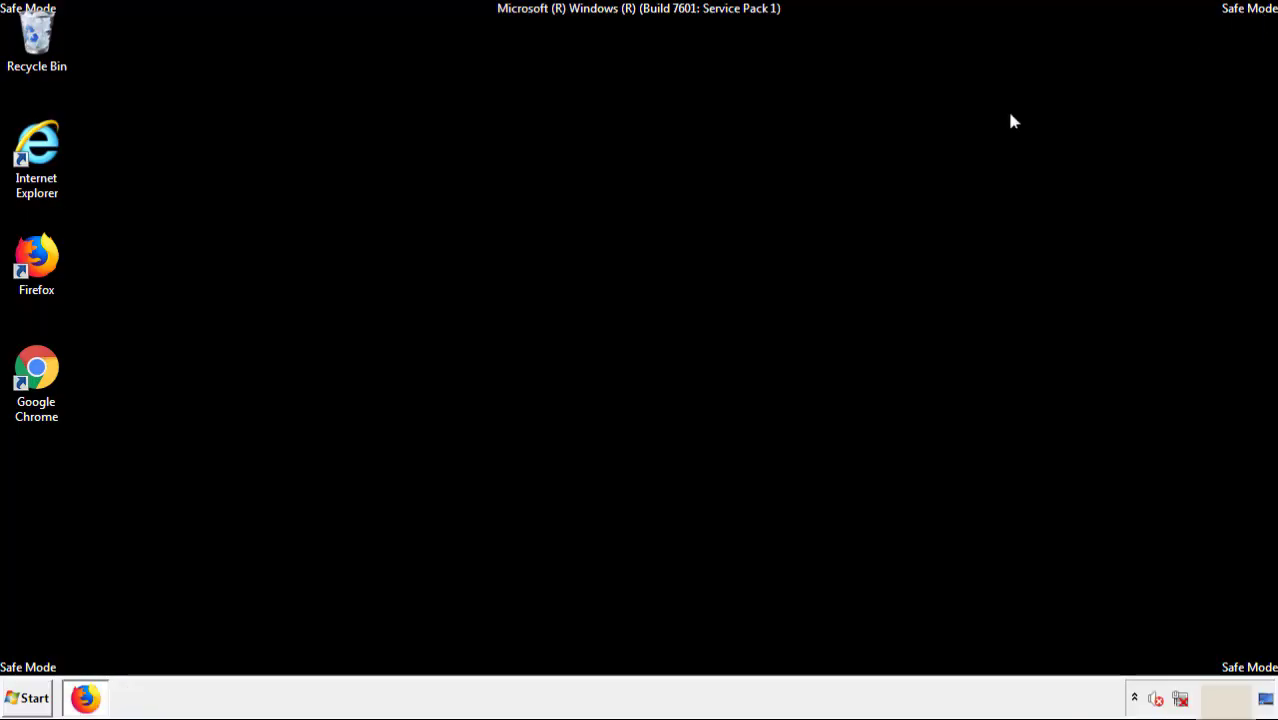
left_click(25, 698)
left_click(344, 655)
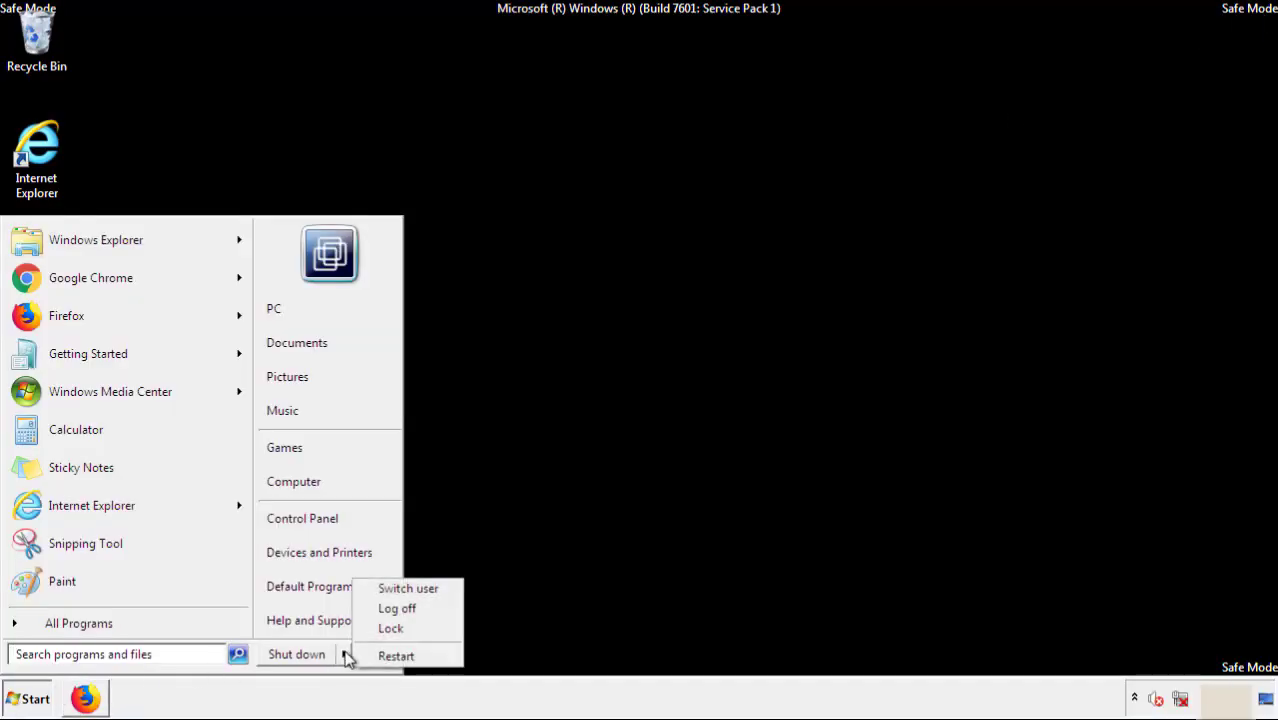